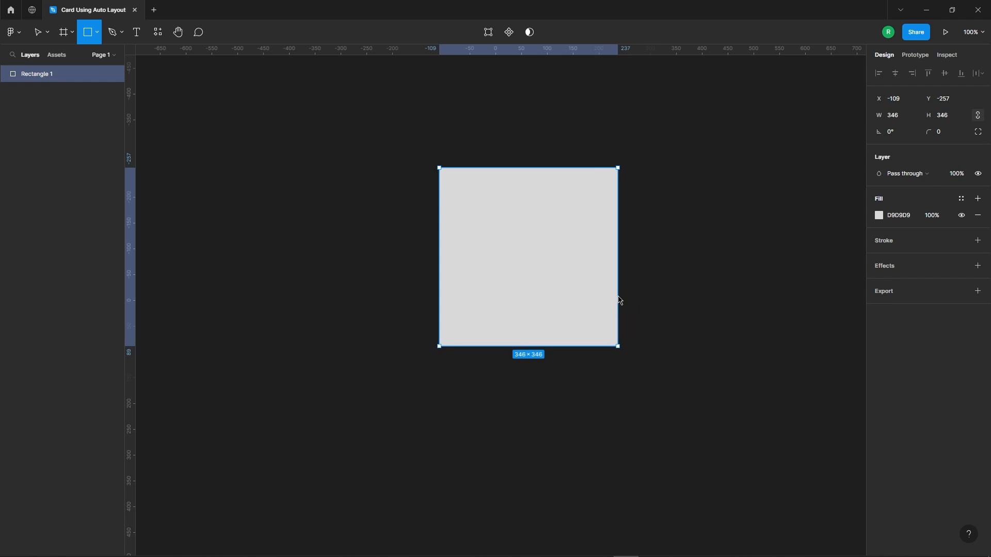
Step: Resize the square proportionally to 350 × 350
{"action": "left_click", "coordinate": [903, 115]}
{"action": "key", "text": "Up"}
{"action": "key", "text": "Up"}
{"action": "key", "text": "Up"}
{"action": "key", "text": "Up"}
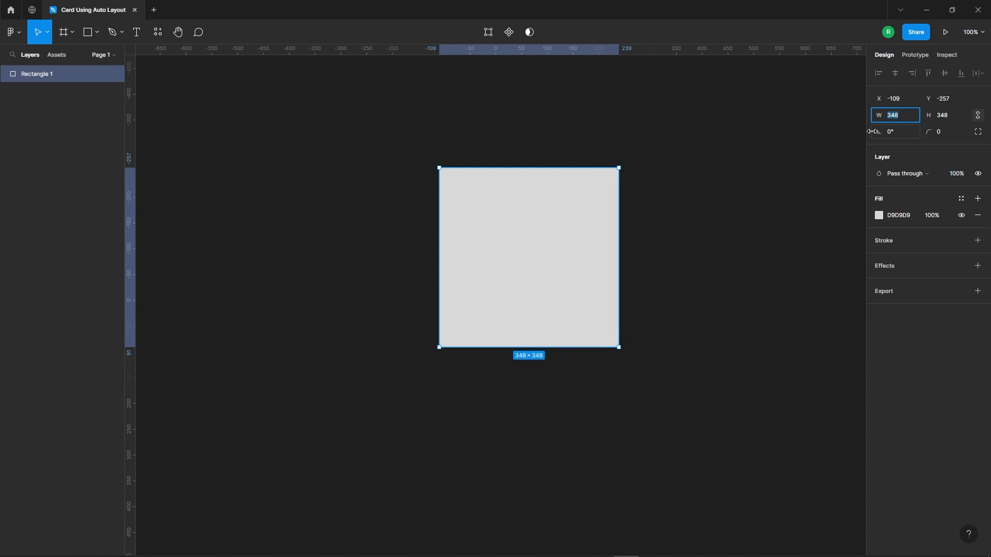
{"action": "left_click", "coordinate": [768, 199]}
{"action": "scroll", "coordinate": [287, 198], "scroll_direction": "down", "scroll_amount": 1}
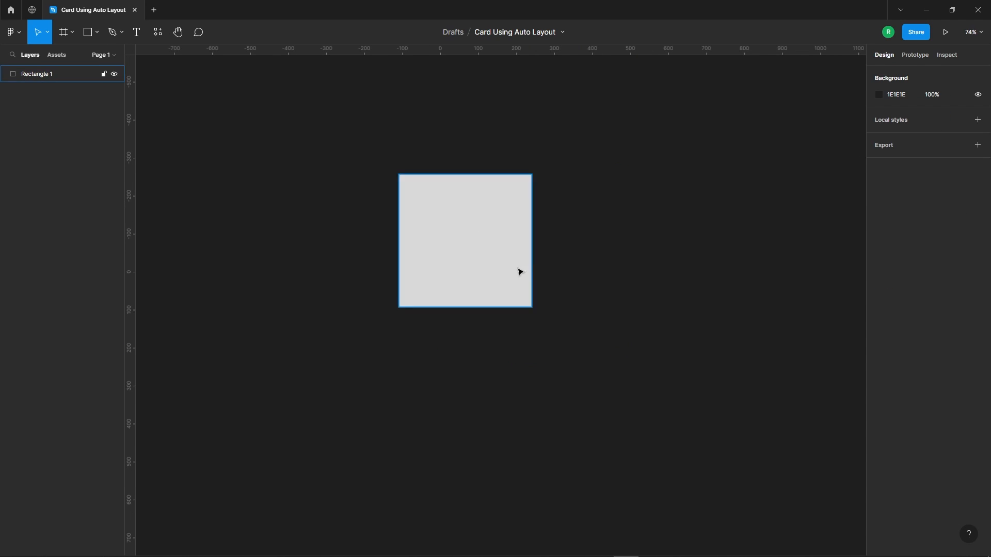
Step: Round all corners of the square with a radius of 20
{"action": "scroll", "coordinate": [533, 274], "scroll_direction": "up", "scroll_amount": 1}
{"action": "left_click", "coordinate": [465, 221]}
{"action": "left_click", "coordinate": [952, 137]}
{"action": "type", "text": "20"}
{"action": "key", "text": "Return"}
{"action": "left_click", "coordinate": [678, 161]}
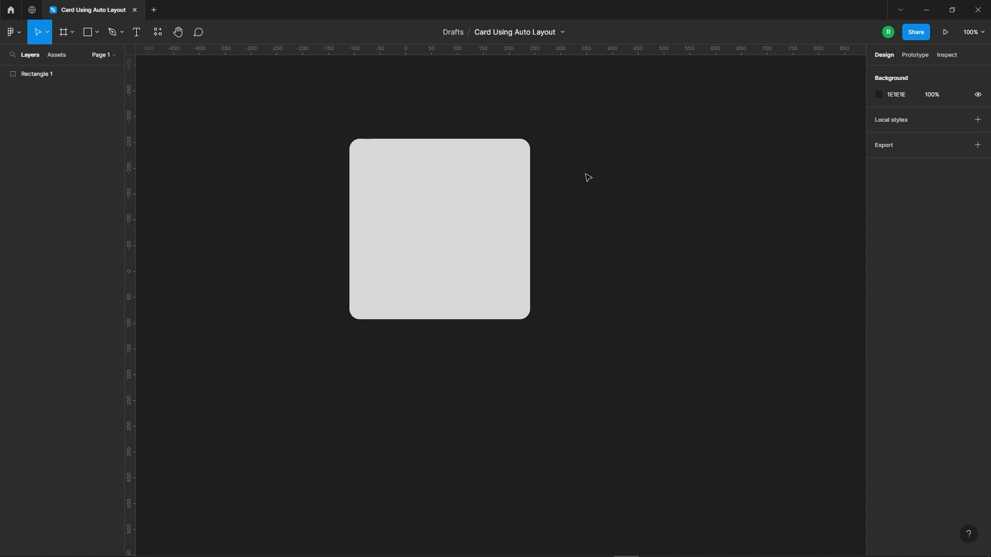
Step: Add the text "Name" just below the lower left corner of the square
{"action": "left_click_drag", "start_coordinate": [591, 175], "coordinate": [630, 165]}
{"action": "key", "text": "t"}
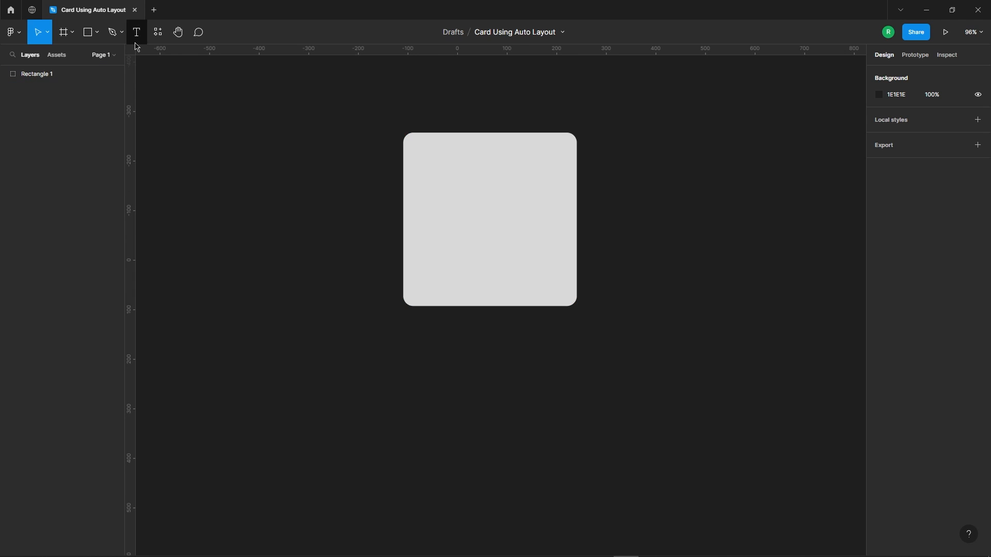
{"action": "scroll", "coordinate": [425, 323], "scroll_direction": "down", "scroll_amount": 1}
{"action": "left_click", "coordinate": [411, 315]}
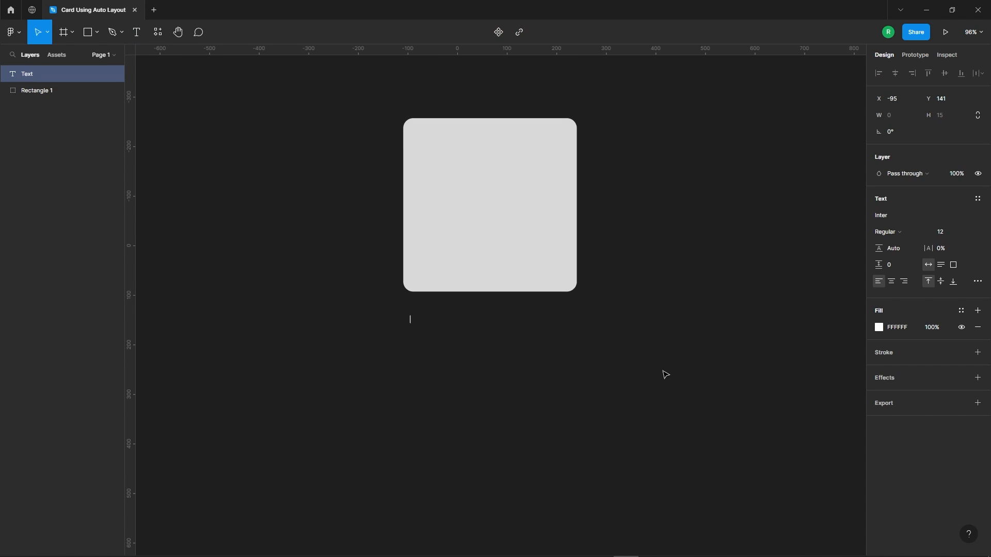
{"action": "type", "text": "Name"}
{"action": "key", "text": "Escape"}
Step: Set the "Name" text to Bold weight and font size 22
{"action": "left_click", "coordinate": [888, 232]}
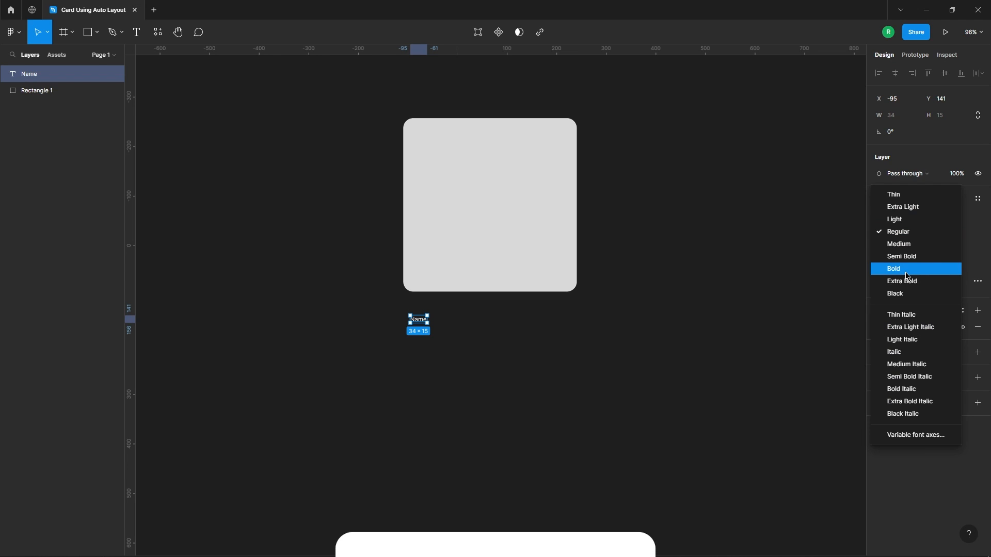
{"action": "left_click", "coordinate": [896, 266]}
{"action": "left_click", "coordinate": [953, 237]}
{"action": "type", "text": "22"}
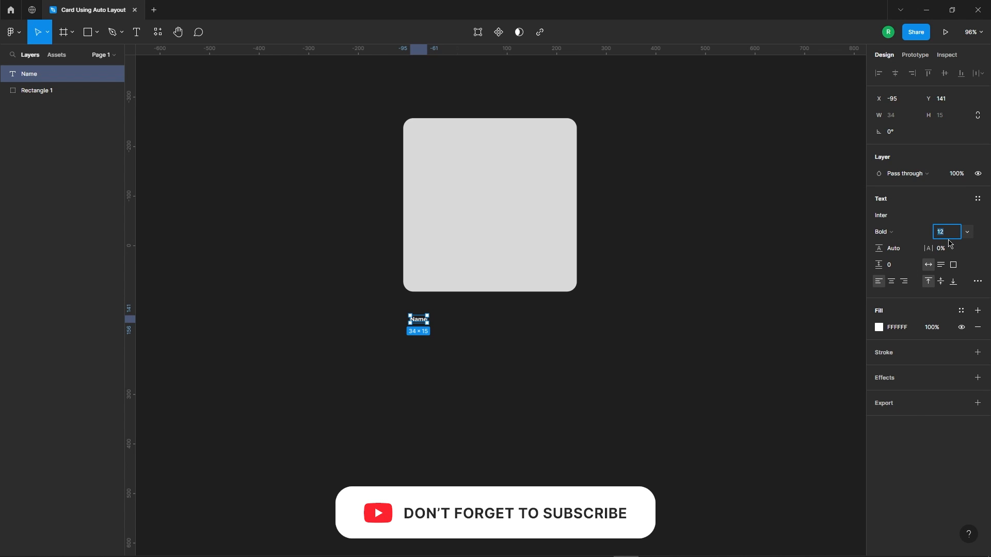
{"action": "key", "text": "Return"}
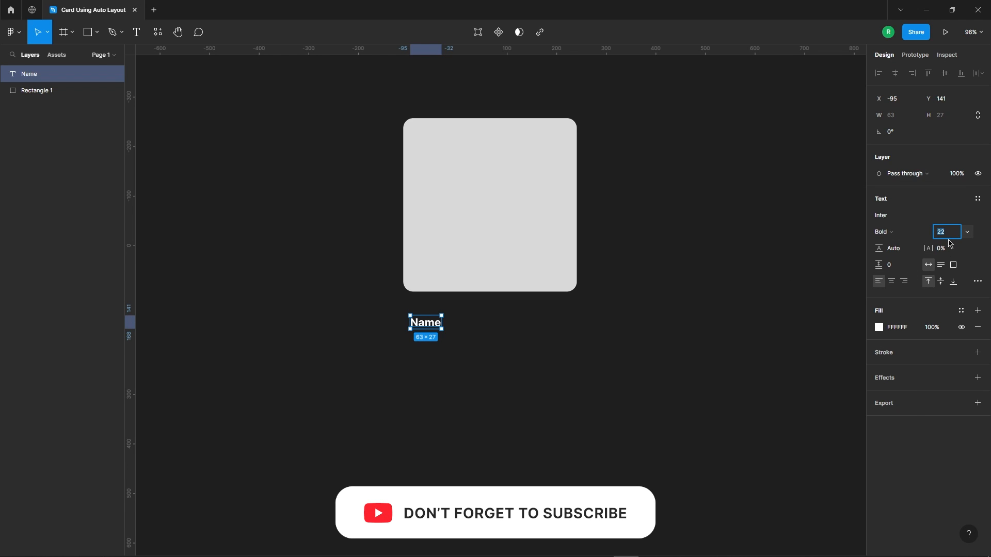
{"action": "left_click", "coordinate": [467, 345]}
{"action": "scroll", "coordinate": [372, 305], "scroll_direction": "down", "scroll_amount": 1}
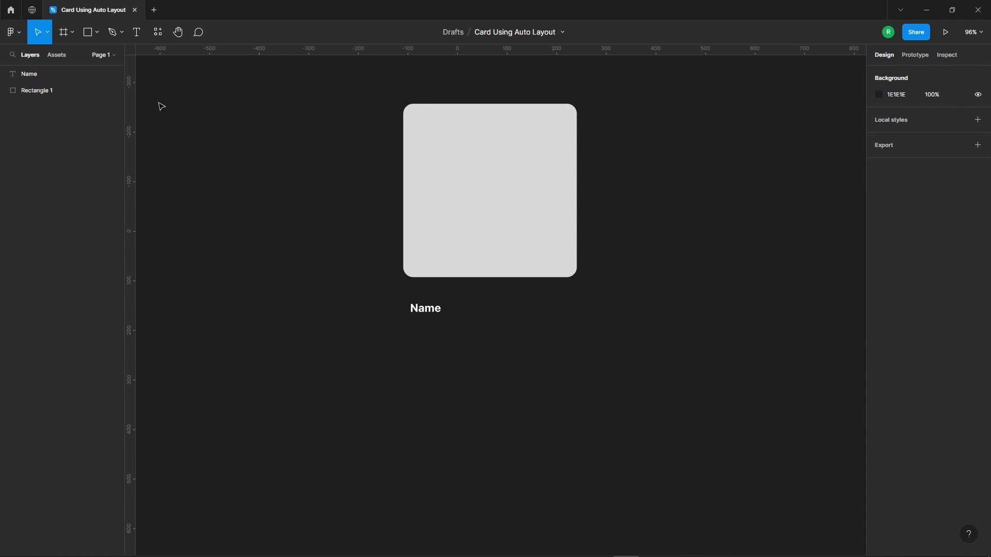
Step: Run the Lorem Ipsum plugin
{"action": "left_click", "coordinate": [159, 32]}
{"action": "left_click", "coordinate": [211, 56]}
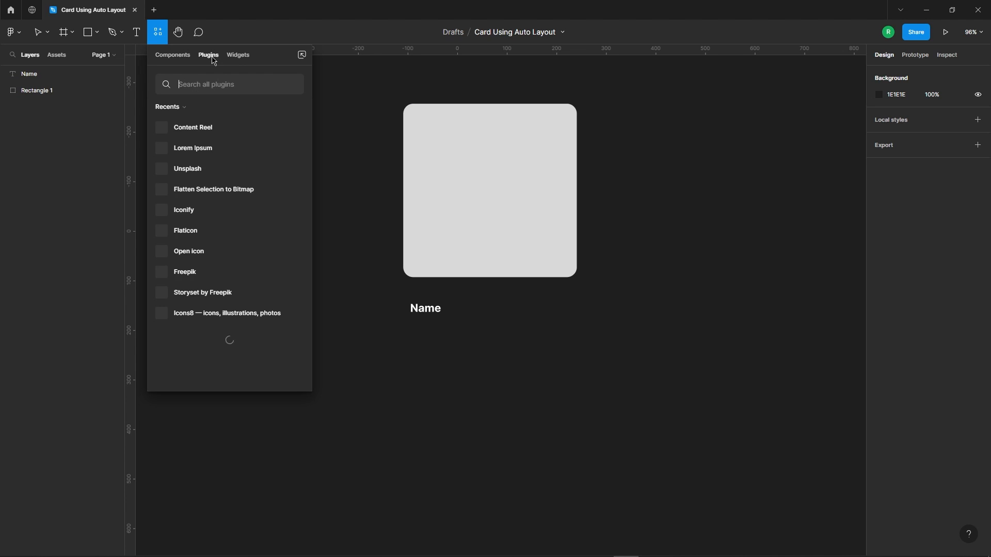
{"action": "left_click", "coordinate": [292, 150]}
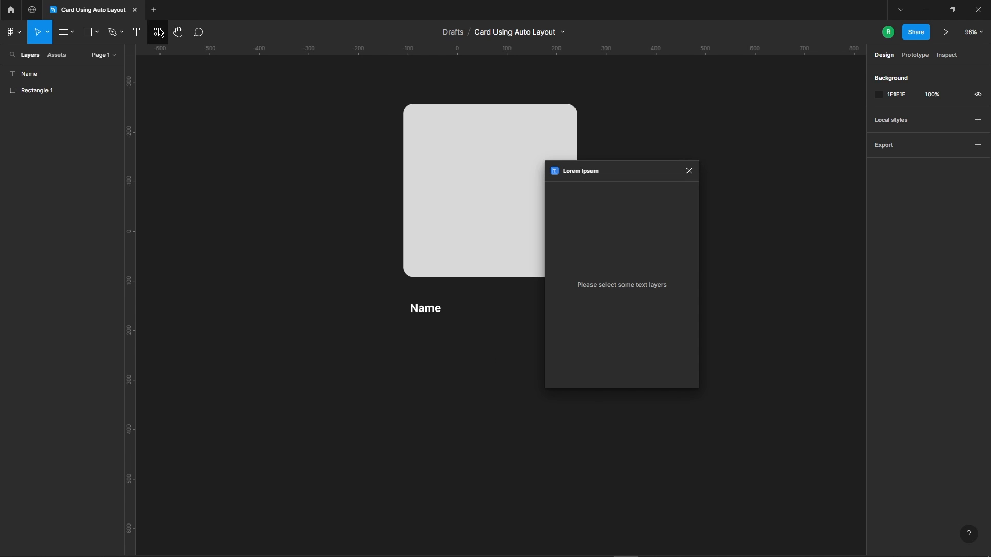
Step: Draw a text box about 350 × 114 below the "Name" heading, matching the square's width
{"action": "left_click", "coordinate": [135, 40]}
{"action": "scroll", "coordinate": [264, 283], "scroll_direction": "down", "scroll_amount": 3}
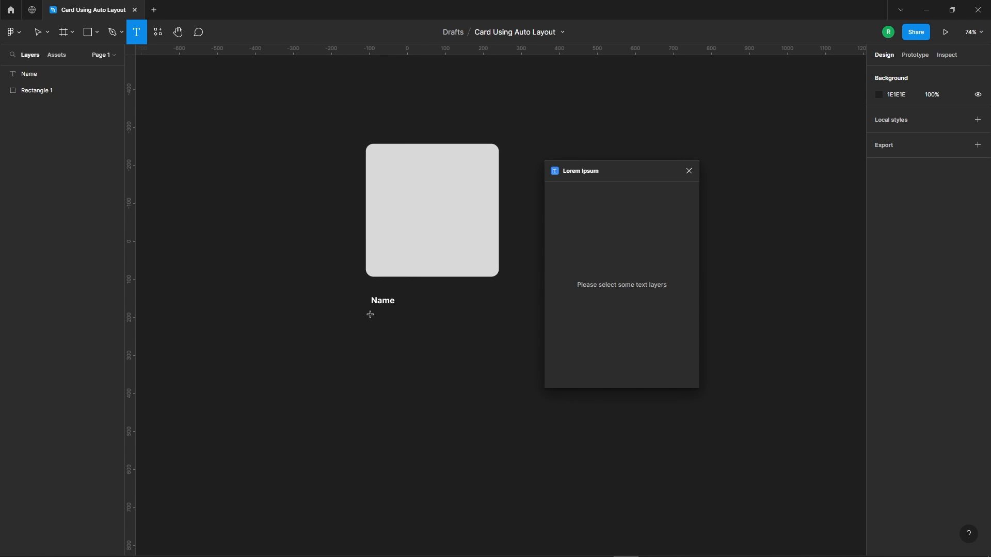
{"action": "left_click_drag", "start_coordinate": [364, 314], "coordinate": [501, 358]}
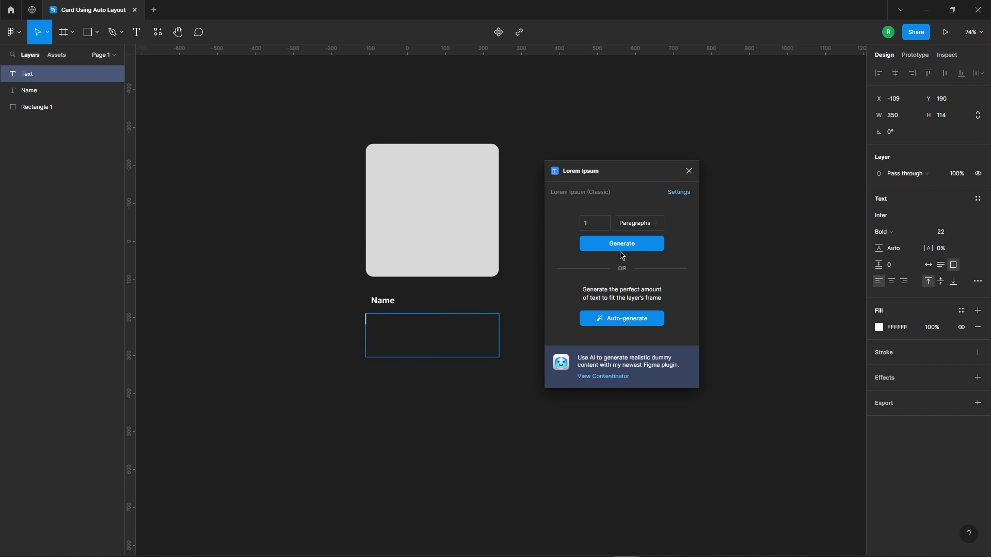
Step: Set the text box's font size to 12 and fill it with one generated Lorem Ipsum paragraph
{"action": "left_click", "coordinate": [954, 234]}
{"action": "key", "text": "Return"}
{"action": "left_click", "coordinate": [630, 246]}
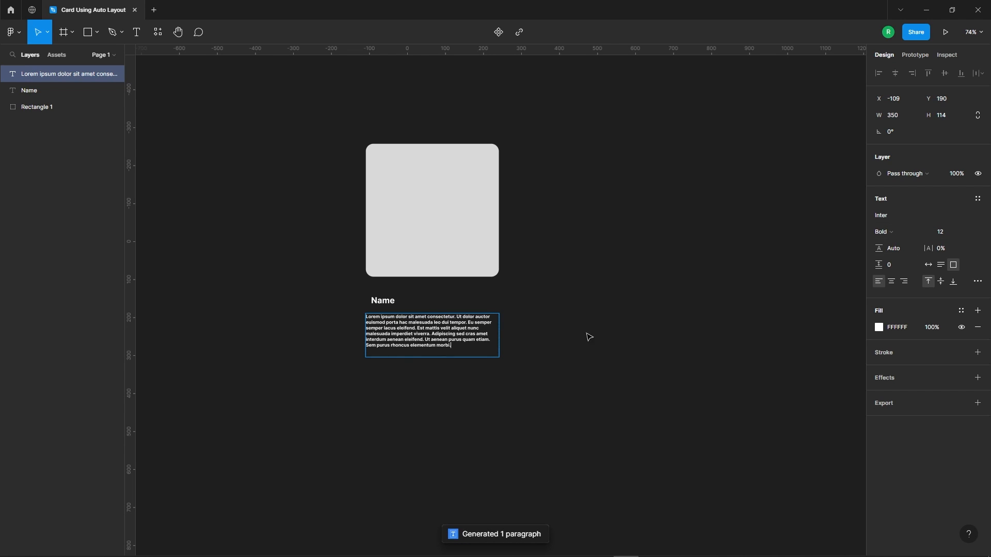
Step: Move the paragraph slightly right and down to about X -101, Y 197
{"action": "scroll", "coordinate": [432, 351], "scroll_direction": "up", "scroll_amount": 5}
{"action": "mouse_move", "coordinate": [415, 337]}
{"action": "left_mouse_down"}
{"action": "mouse_move", "coordinate": [407, 297]}
{"action": "mouse_move", "coordinate": [425, 369]}
{"action": "mouse_move", "coordinate": [418, 341]}
{"action": "left_mouse_up"}
{"action": "left_click", "coordinate": [689, 336]}
Step: Set the paragraph's line height to 20
{"action": "left_click", "coordinate": [462, 318]}
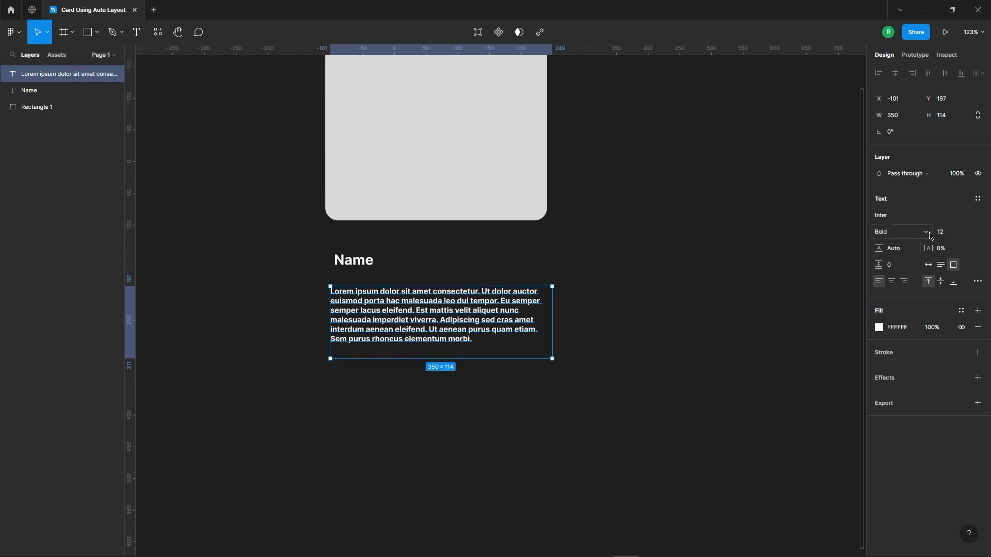
{"action": "left_click", "coordinate": [908, 250]}
{"action": "key", "text": "Up"}
{"action": "key", "text": "Up"}
{"action": "key", "text": "Up"}
{"action": "key", "text": "Up"}
{"action": "key", "text": "Up"}
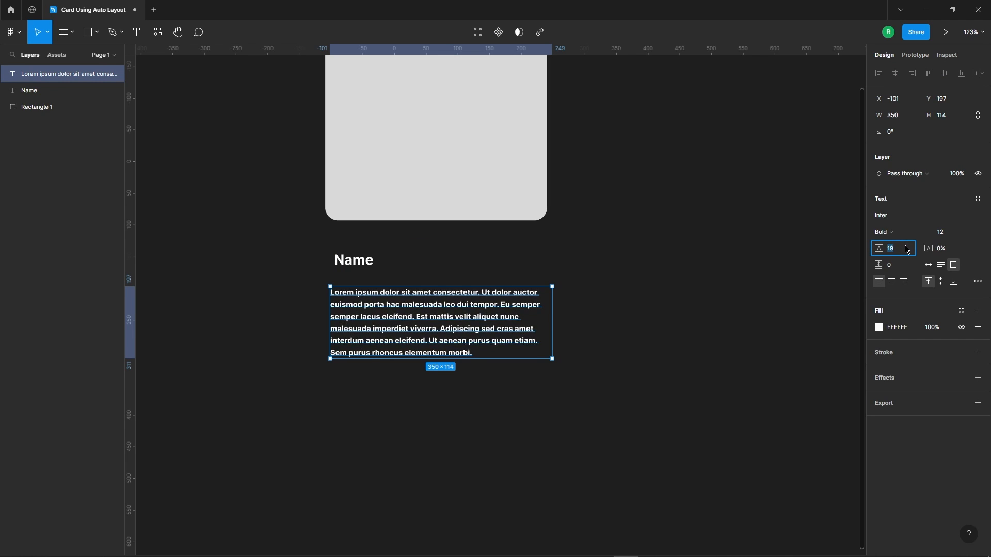
Step: Change the paragraph's weight to Medium and set its letter spacing to 2%
{"action": "left_click", "coordinate": [916, 237]}
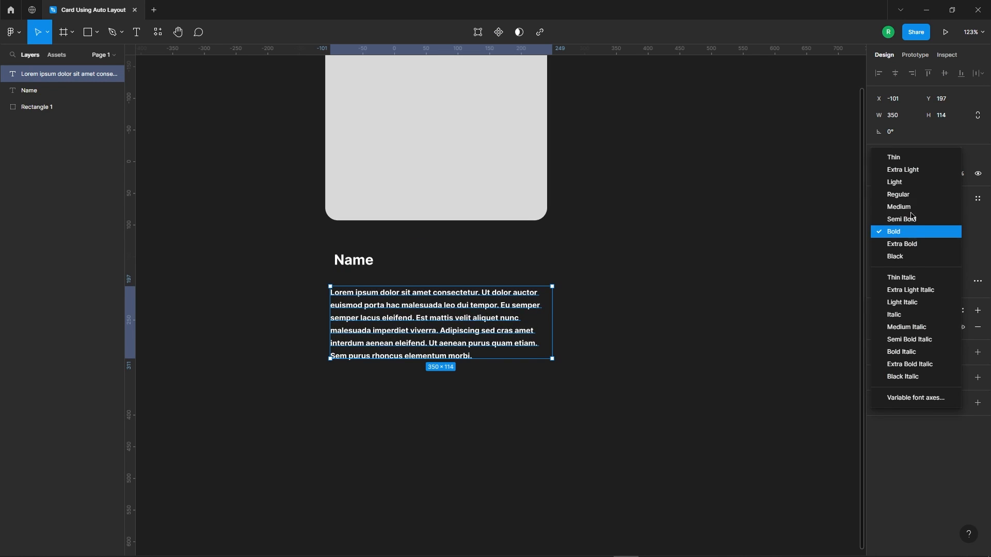
{"action": "left_click", "coordinate": [912, 207]}
{"action": "left_click", "coordinate": [951, 254]}
{"action": "key", "text": "Up"}
{"action": "key", "text": "Up"}
{"action": "left_click", "coordinate": [614, 320]}
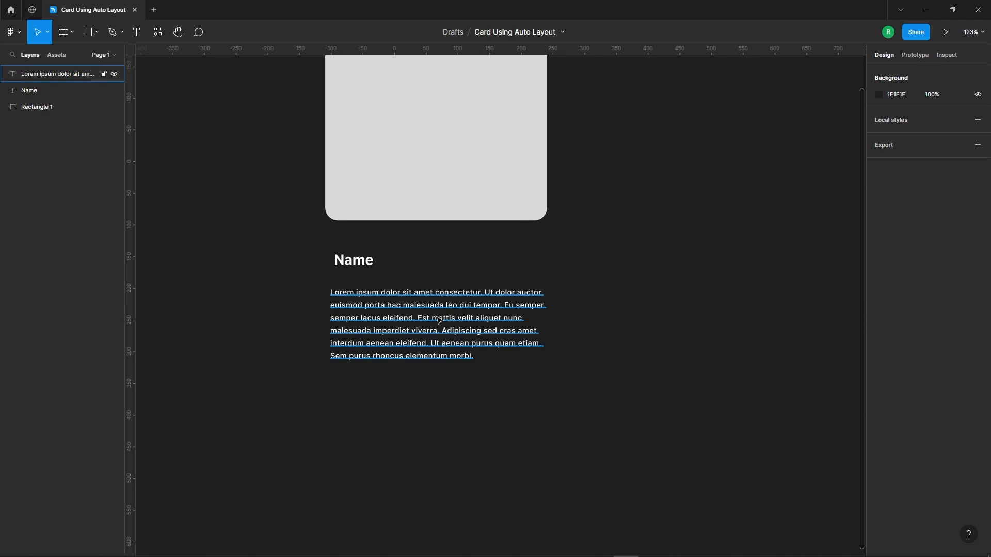
Step: Delete all paragraph text after "malesuada imperdiet viverra." and set the text box to auto height
{"action": "scroll", "coordinate": [438, 320], "scroll_direction": "up", "scroll_amount": 3}
{"action": "left_click", "coordinate": [439, 320]}
{"action": "double_click", "coordinate": [494, 346]}
{"action": "left_click_drag", "start_coordinate": [498, 338], "coordinate": [588, 400]}
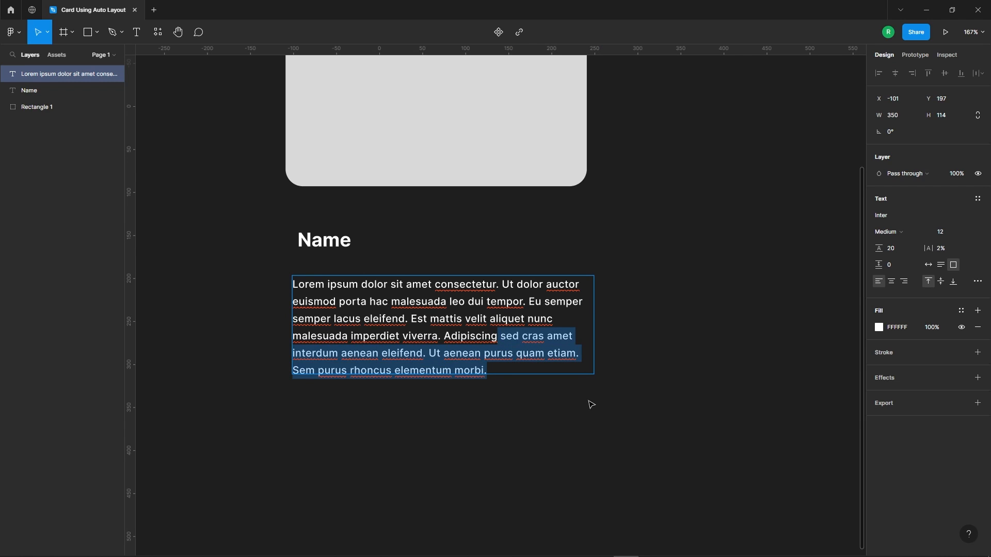
{"action": "key", "text": "BackSpace"}
{"action": "left_click_drag", "start_coordinate": [499, 338], "coordinate": [444, 338]}
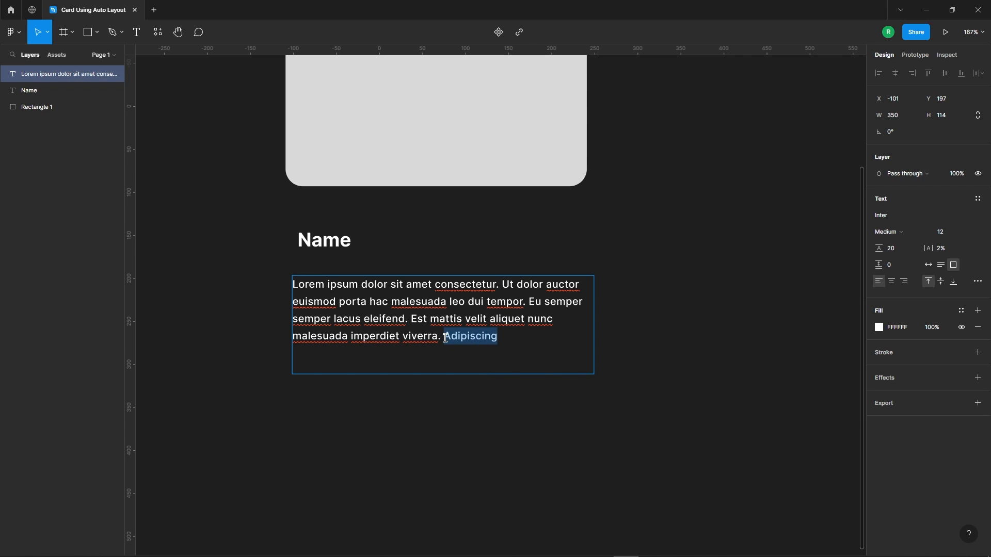
{"action": "key", "text": "BackSpace"}
{"action": "key", "text": "BackSpace"}
{"action": "key", "text": "Escape"}
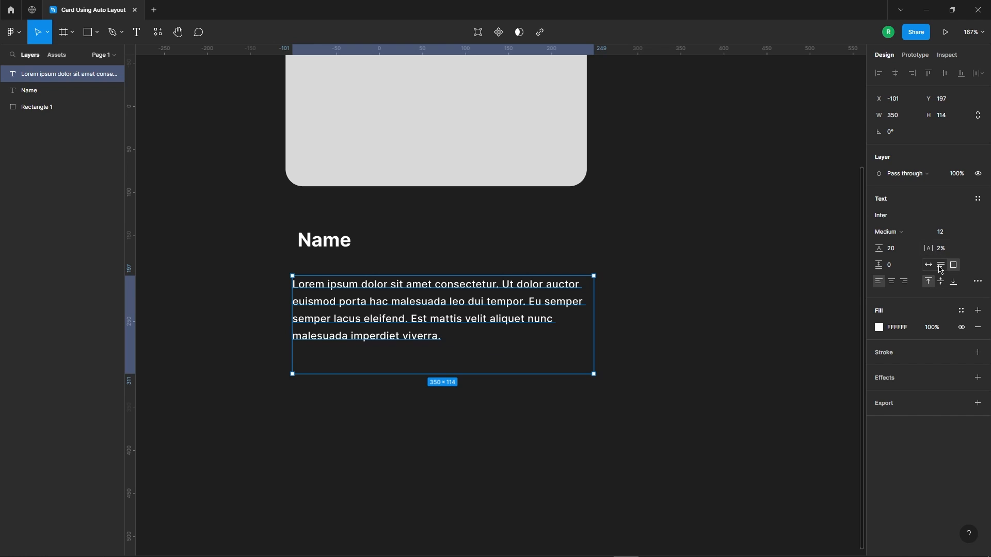
{"action": "left_click", "coordinate": [940, 266]}
{"action": "left_click", "coordinate": [661, 302]}
Step: Align the "Name" heading and the paragraph along their left edges
{"action": "scroll", "coordinate": [470, 272], "scroll_direction": "down", "scroll_amount": 2}
{"action": "scroll", "coordinate": [471, 276], "scroll_direction": "down", "scroll_amount": 2}
{"action": "left_click", "coordinate": [436, 312]}
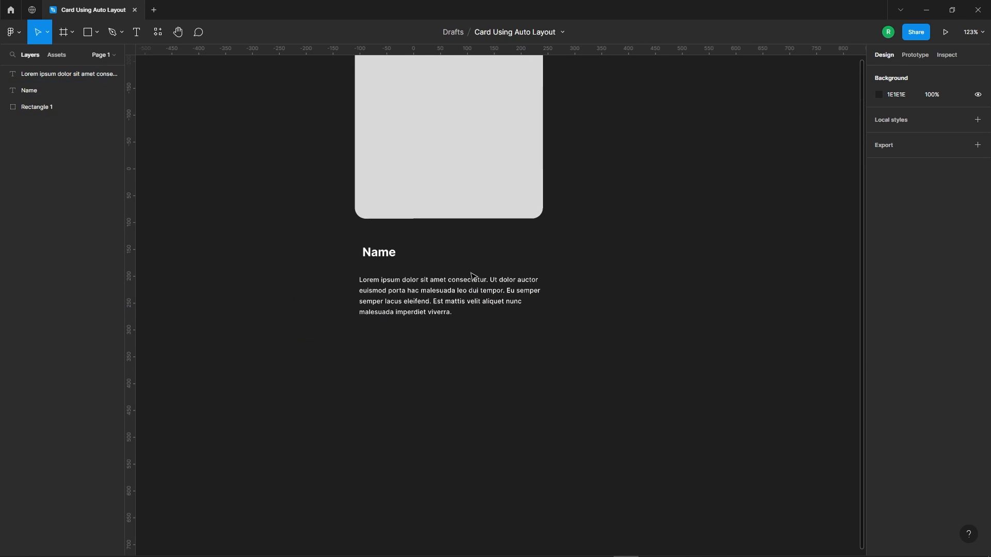
{"action": "left_click", "coordinate": [321, 252]}
{"action": "left_click_drag", "start_coordinate": [321, 229], "coordinate": [603, 367]}
{"action": "left_click", "coordinate": [880, 75]}
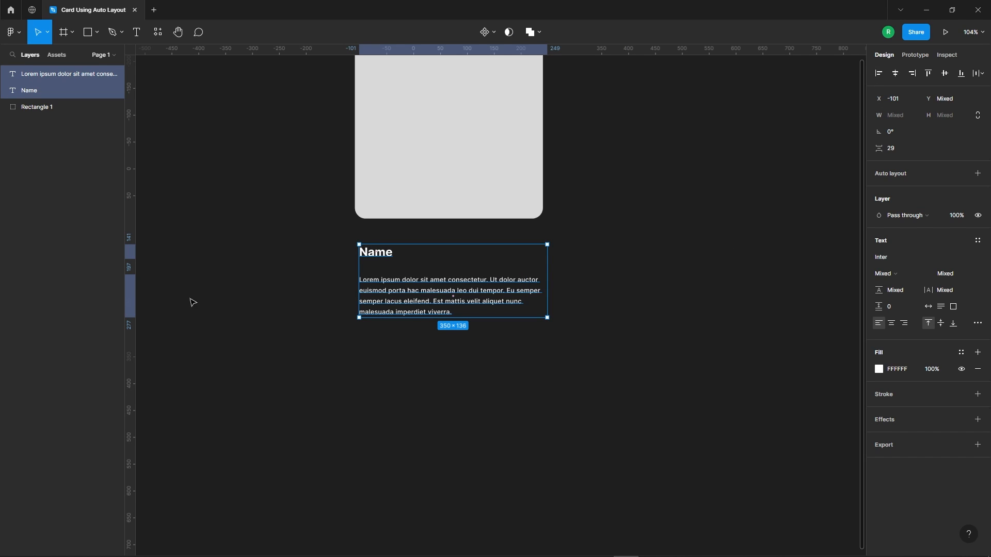
Step: Add auto layout to the heading and paragraph, and set the vertical spacing between items to 10
{"action": "scroll", "coordinate": [454, 297], "scroll_direction": "up", "scroll_amount": 5}
{"action": "right_click", "coordinate": [457, 314]}
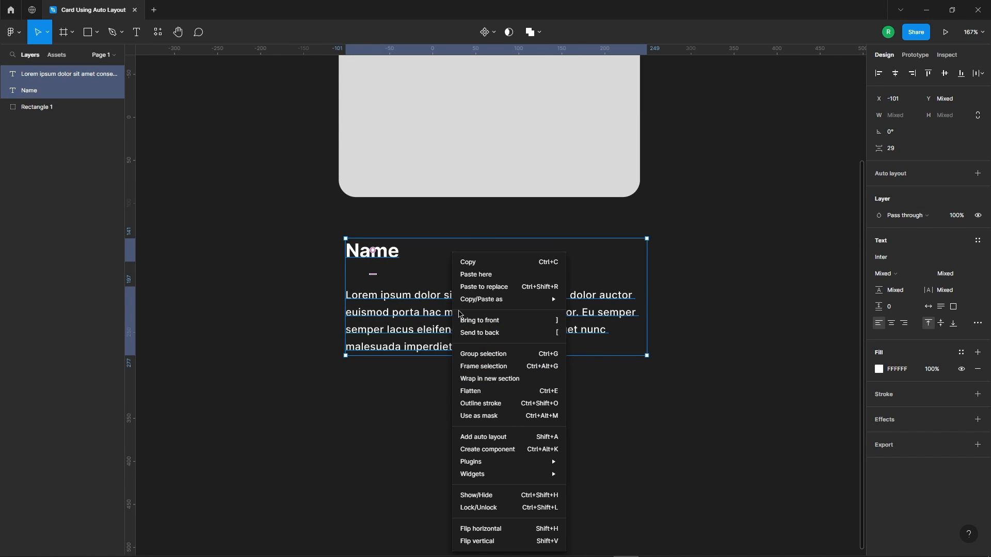
{"action": "left_click", "coordinate": [513, 441]}
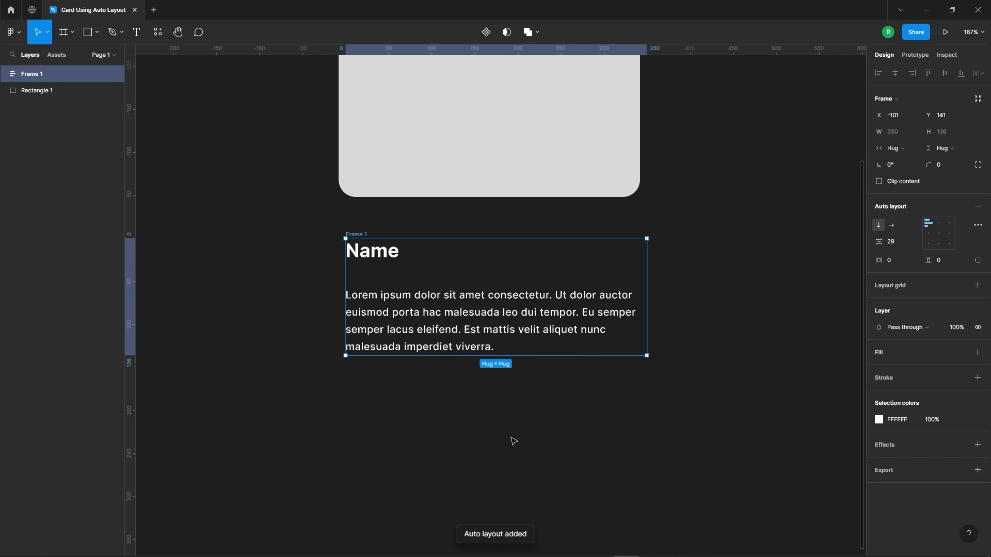
{"action": "left_click", "coordinate": [890, 242]}
{"action": "type", "text": "10"}
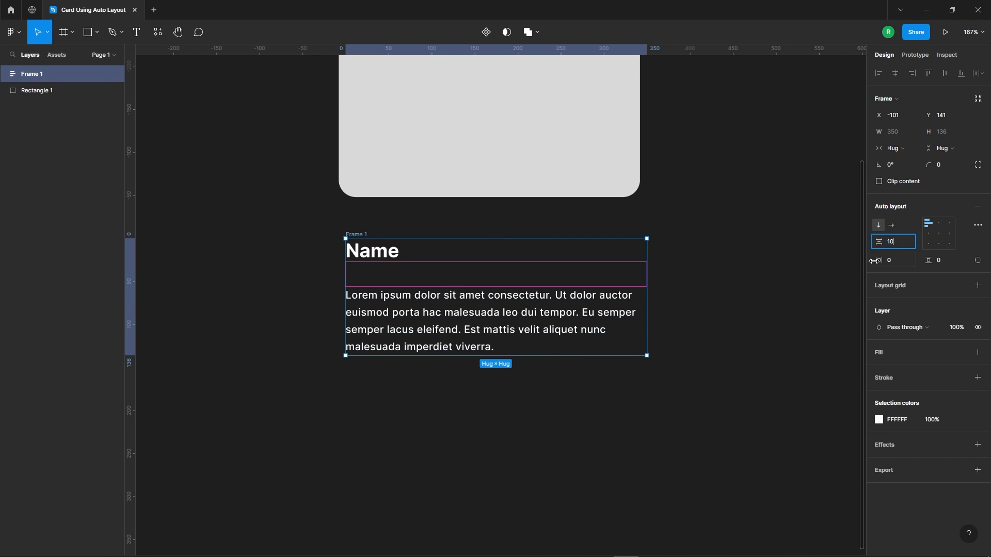
{"action": "key", "text": "Return"}
{"action": "key", "text": "Escape"}
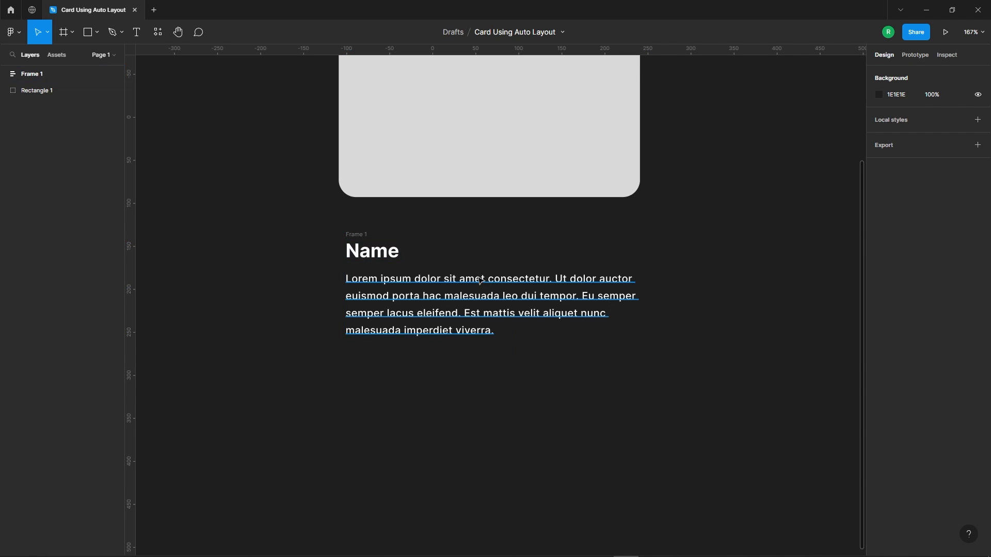
{"action": "left_click", "coordinate": [351, 234]}
{"action": "left_click", "coordinate": [329, 224]}
{"action": "scroll", "coordinate": [403, 364], "scroll_direction": "down", "scroll_amount": 3}
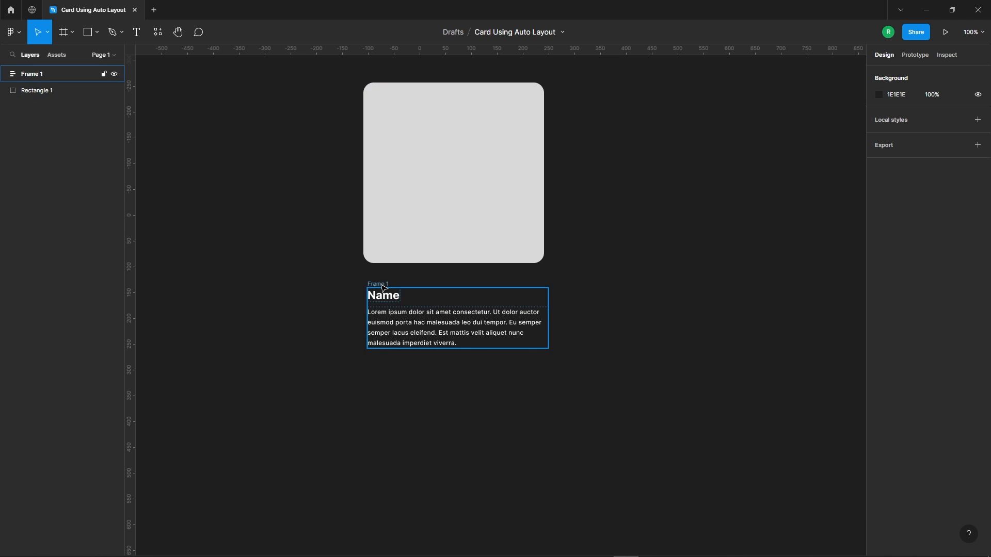
{"action": "left_click_drag", "start_coordinate": [326, 72], "coordinate": [653, 408]}
{"action": "left_click", "coordinate": [651, 336]}
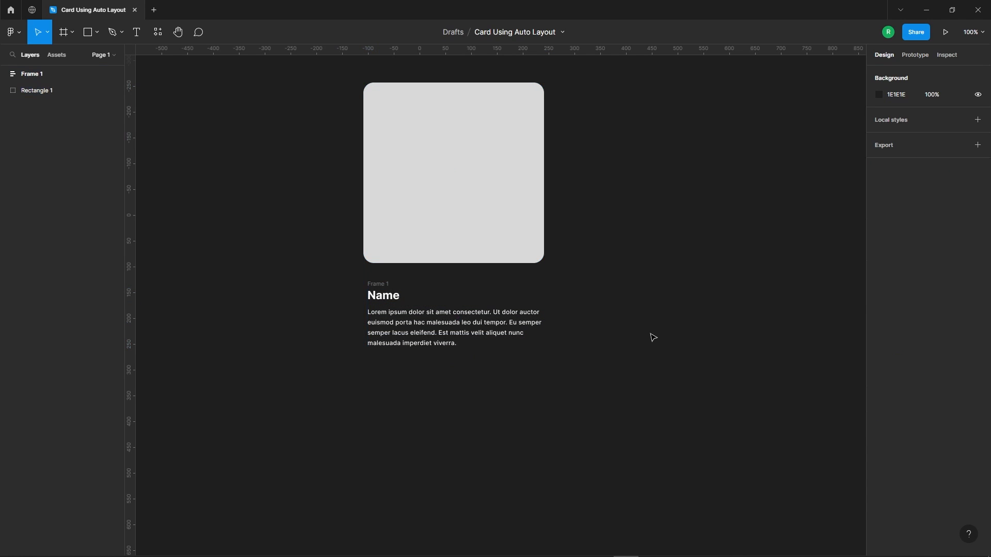
Step: Use the Content Reel plugin to replace the "Name" heading with the fourth entry of the Full Name (first last) text list
{"action": "left_click", "coordinate": [395, 299]}
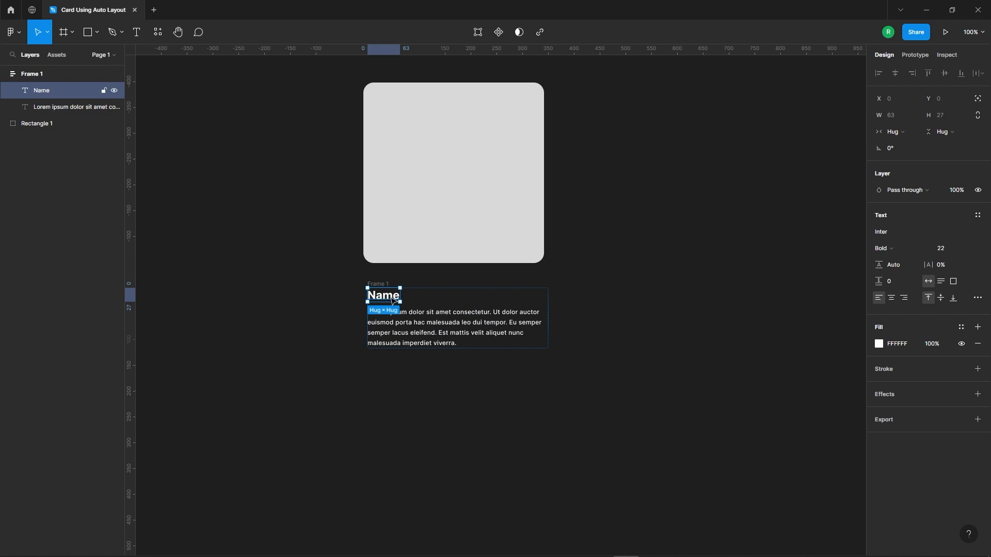
{"action": "left_click", "coordinate": [157, 32]}
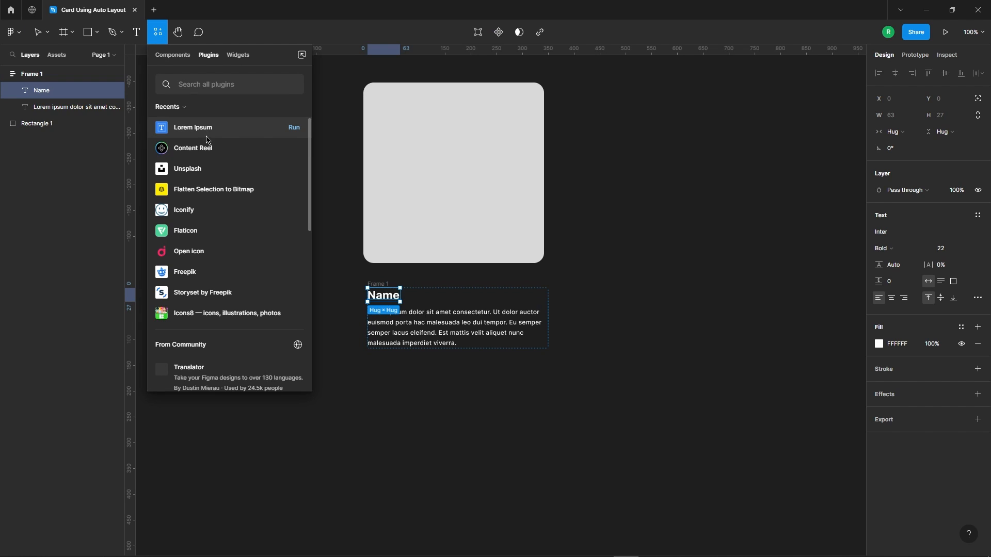
{"action": "key", "text": "Escape"}
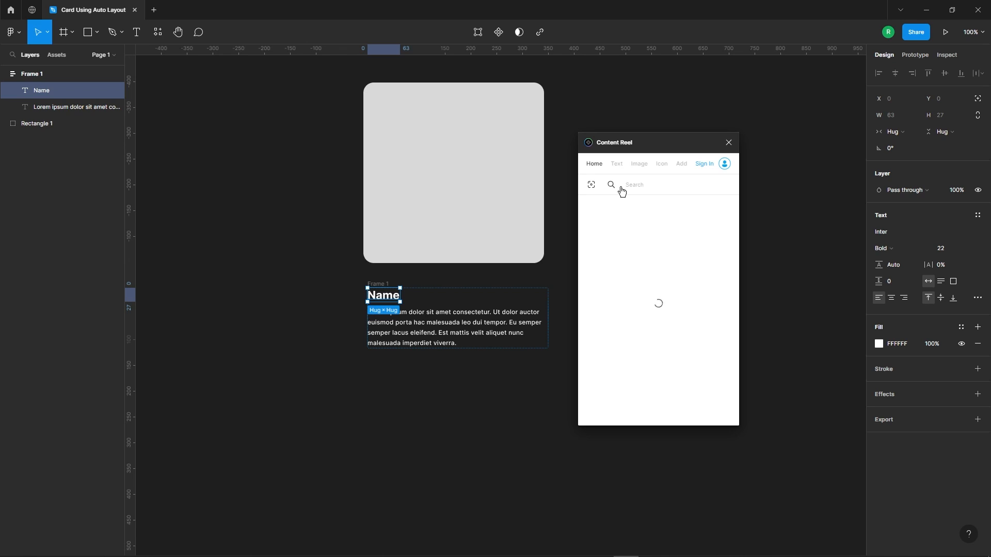
{"action": "left_click", "coordinate": [617, 163]}
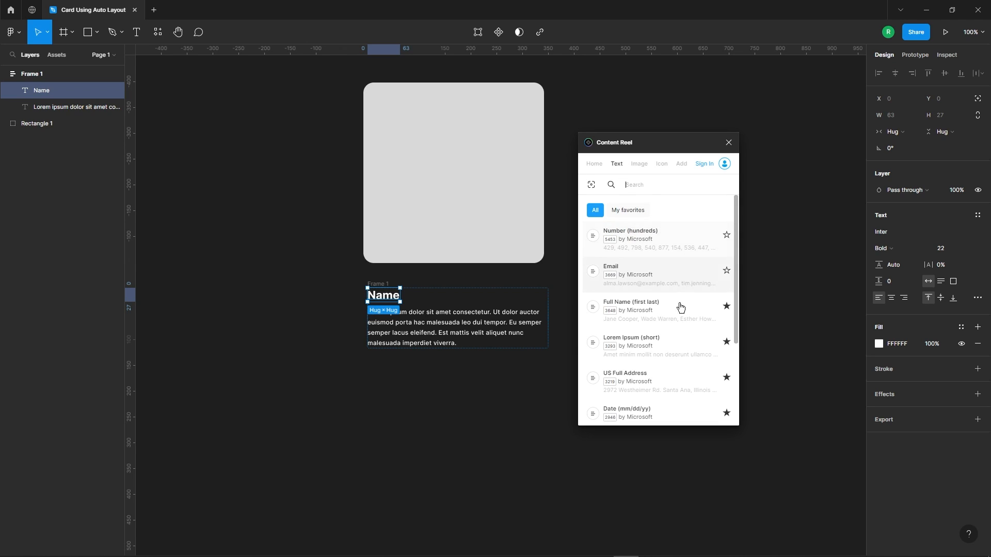
{"action": "left_click", "coordinate": [660, 312]}
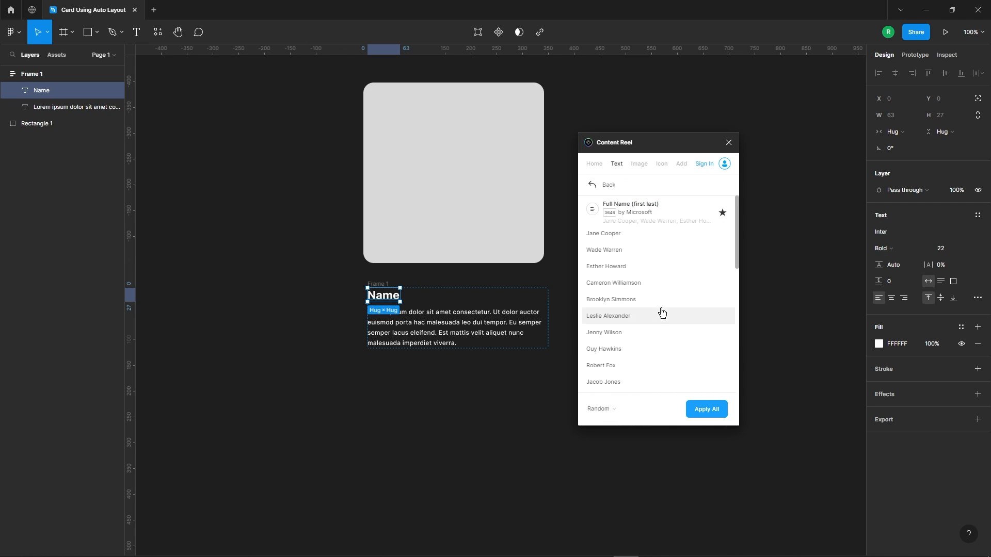
{"action": "left_click", "coordinate": [648, 281]}
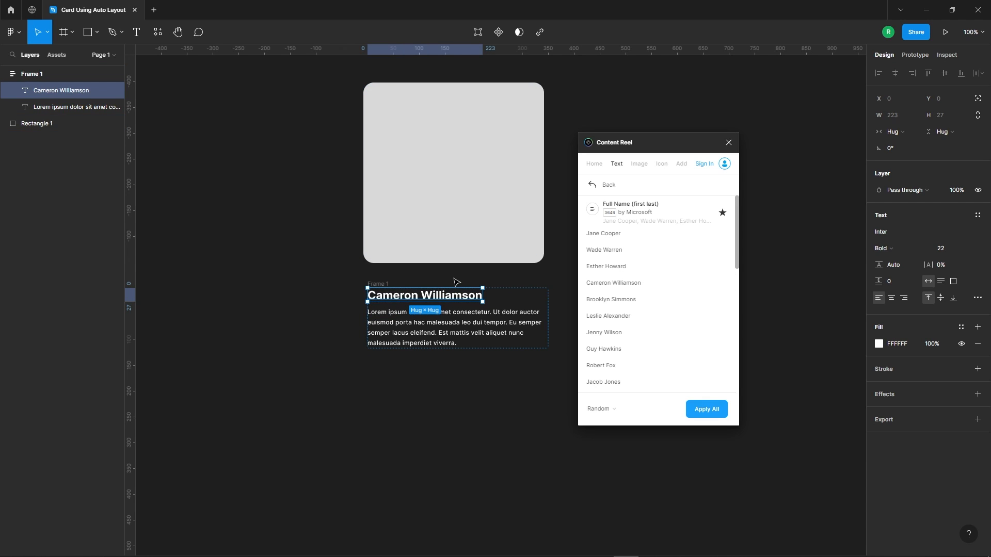
Step: Replace the heading with the sixth entry of the Full Name (first last) list and close the Content Reel plugin
{"action": "left_click", "coordinate": [636, 323]}
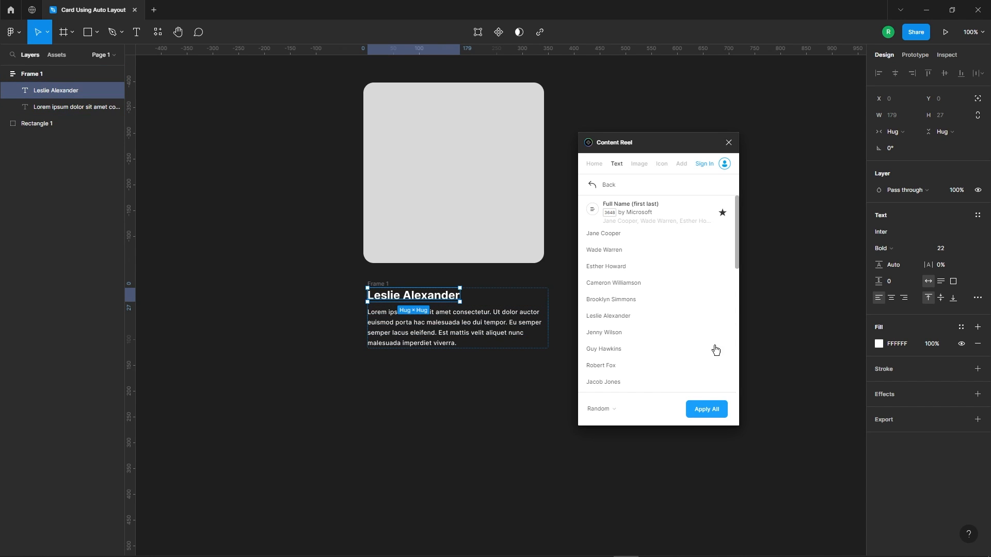
{"action": "left_click", "coordinate": [725, 148]}
{"action": "left_click", "coordinate": [646, 262]}
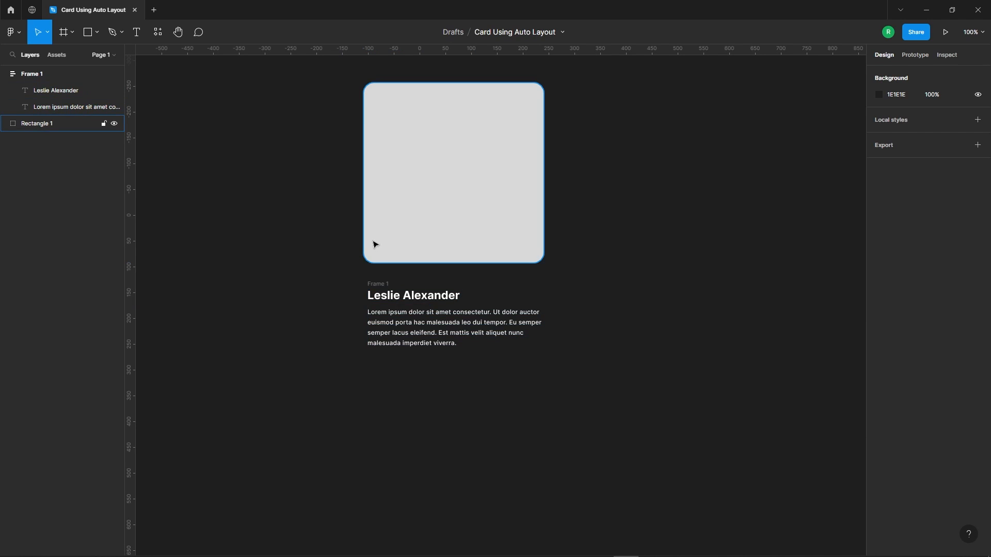
Step: Add auto layout around the image placeholder and the heading-and-paragraph frame together
{"action": "left_click", "coordinate": [379, 283]}
{"action": "scroll", "coordinate": [566, 222], "scroll_direction": "up", "scroll_amount": 1}
{"action": "left_click", "coordinate": [586, 219]}
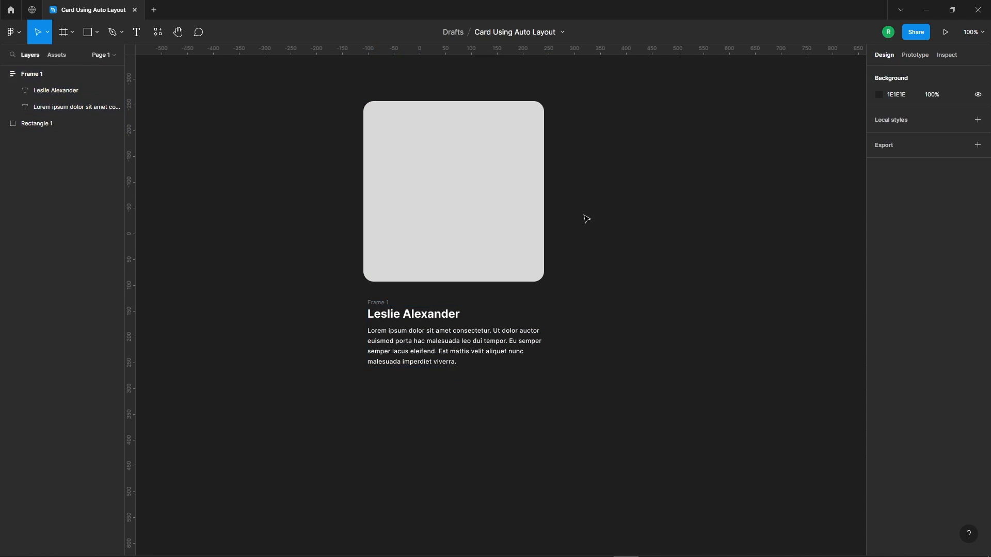
{"action": "left_click_drag", "start_coordinate": [344, 92], "coordinate": [614, 411]}
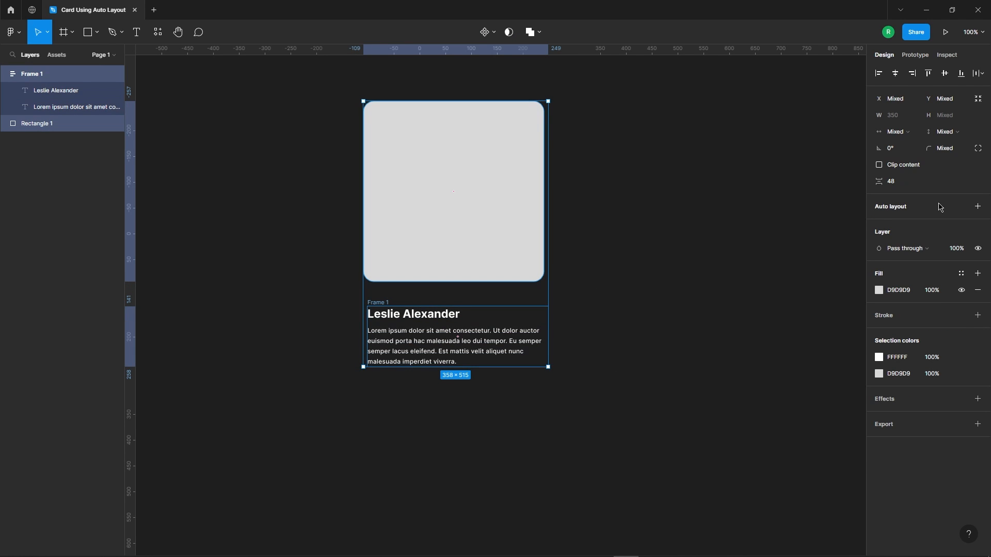
{"action": "left_click", "coordinate": [978, 207]}
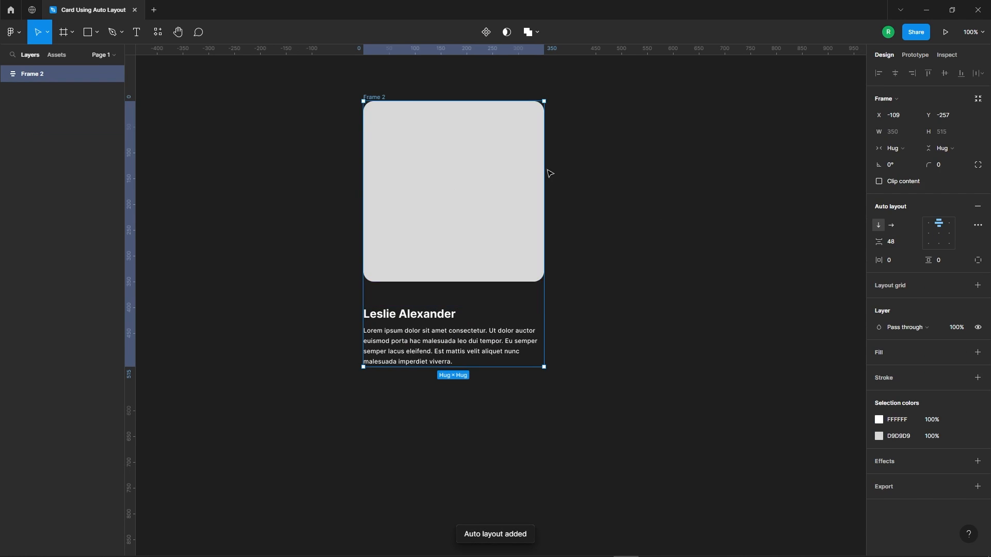
{"action": "left_click", "coordinate": [641, 195]}
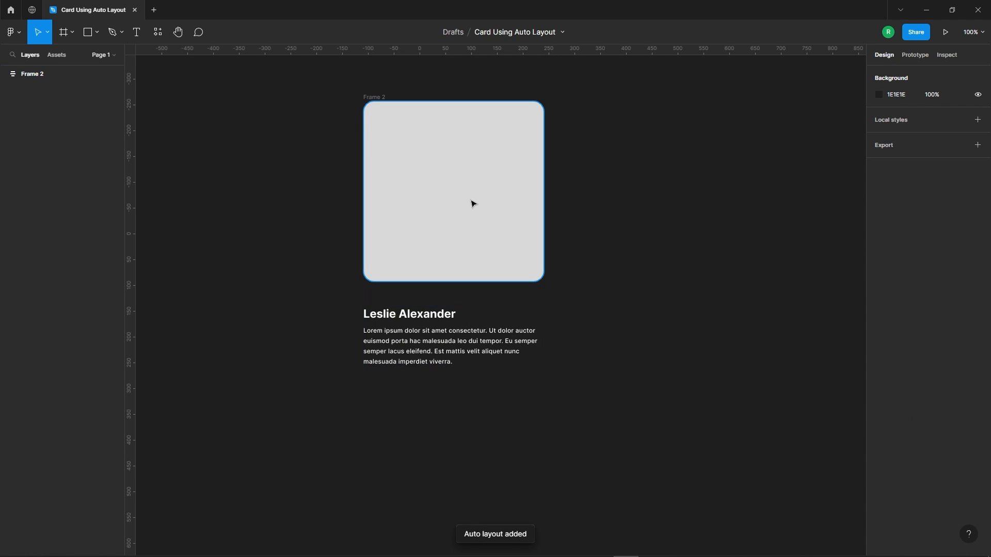
{"action": "left_click", "coordinate": [376, 97]}
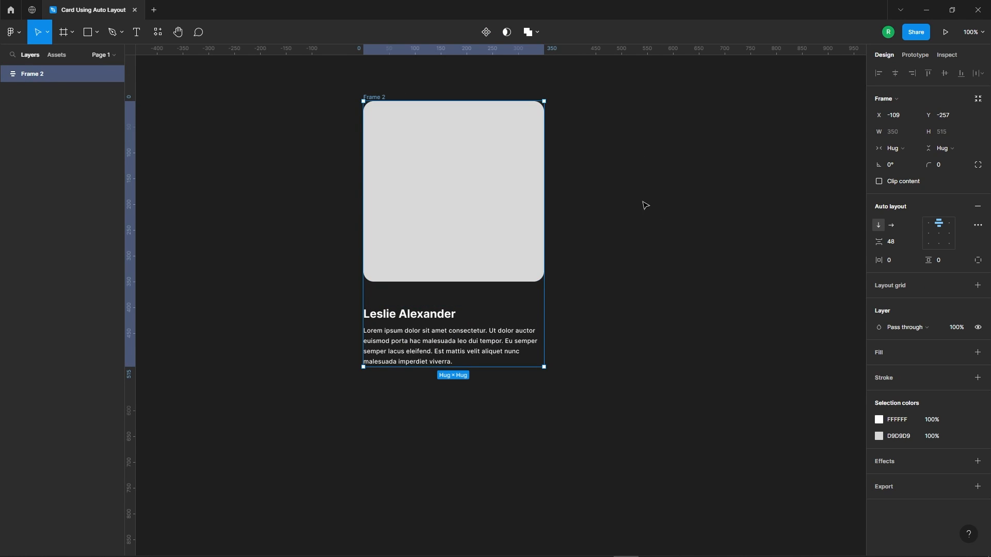
{"action": "left_click", "coordinate": [639, 351]}
Step: Change the heading and paragraph text to black (000000), and give the outer card frame a white FFFFFF fill
{"action": "double_click", "coordinate": [436, 311]}
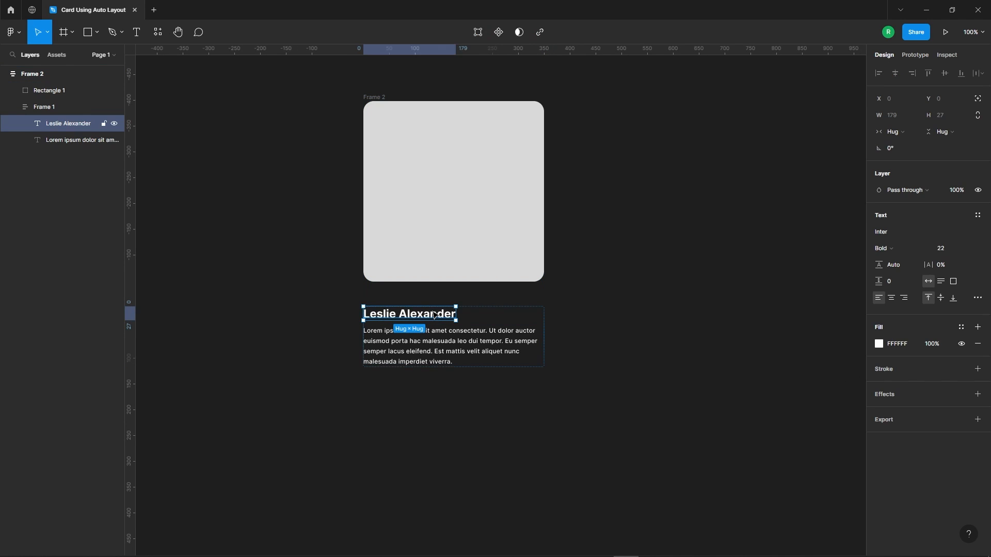
{"action": "left_click", "coordinate": [447, 354], "text": "shift"}
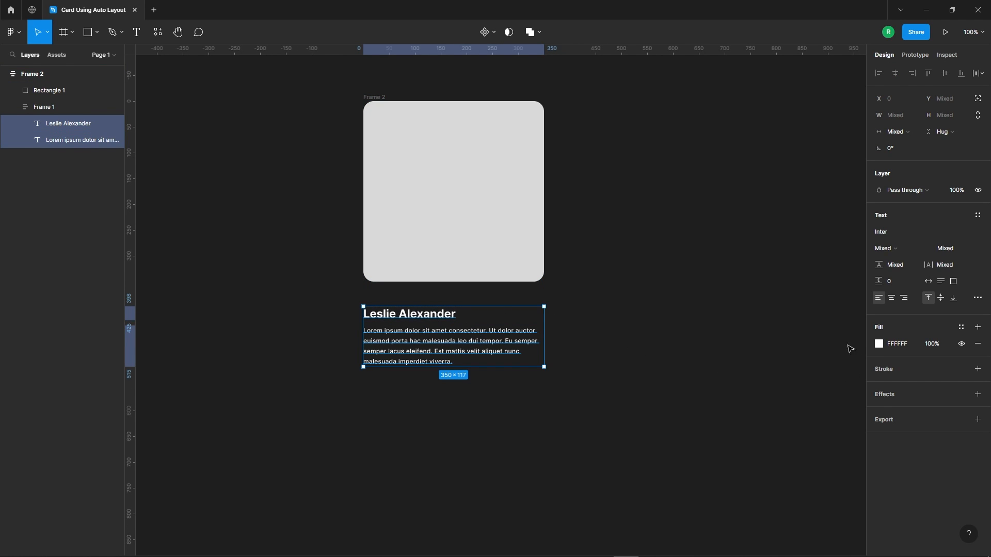
{"action": "left_click", "coordinate": [879, 349]}
{"action": "left_click_drag", "start_coordinate": [810, 398], "coordinate": [655, 436]}
{"action": "left_click", "coordinate": [652, 269]}
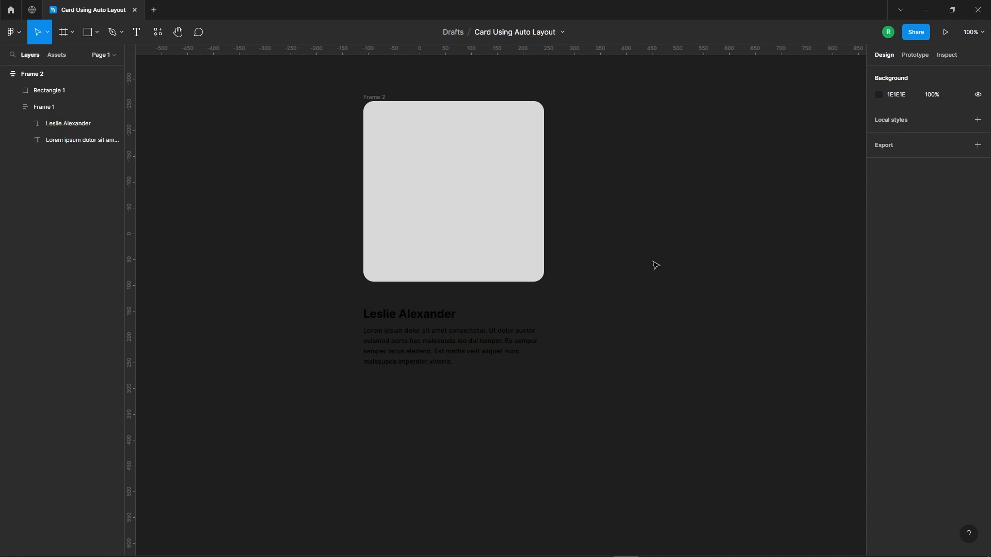
{"action": "left_click", "coordinate": [379, 103]}
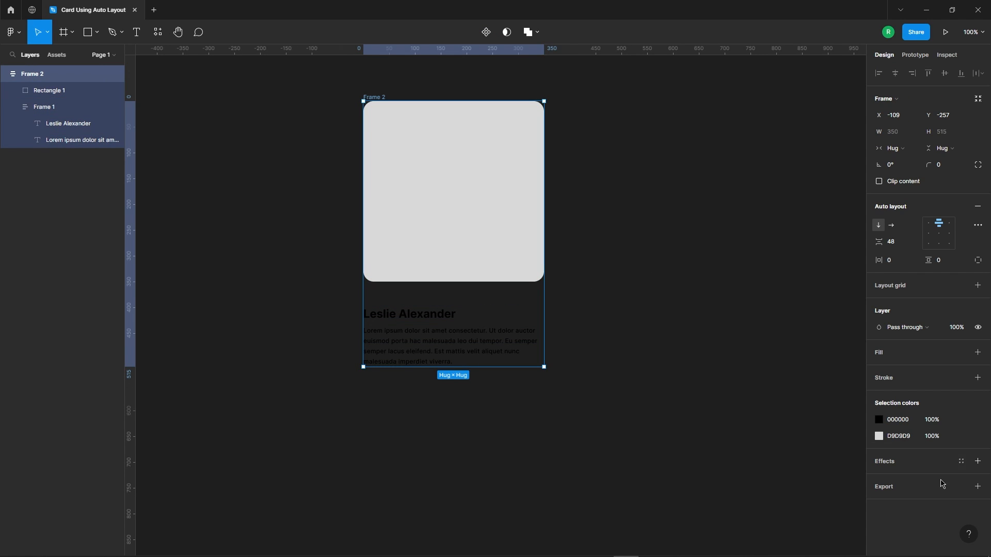
{"action": "left_click", "coordinate": [978, 352]}
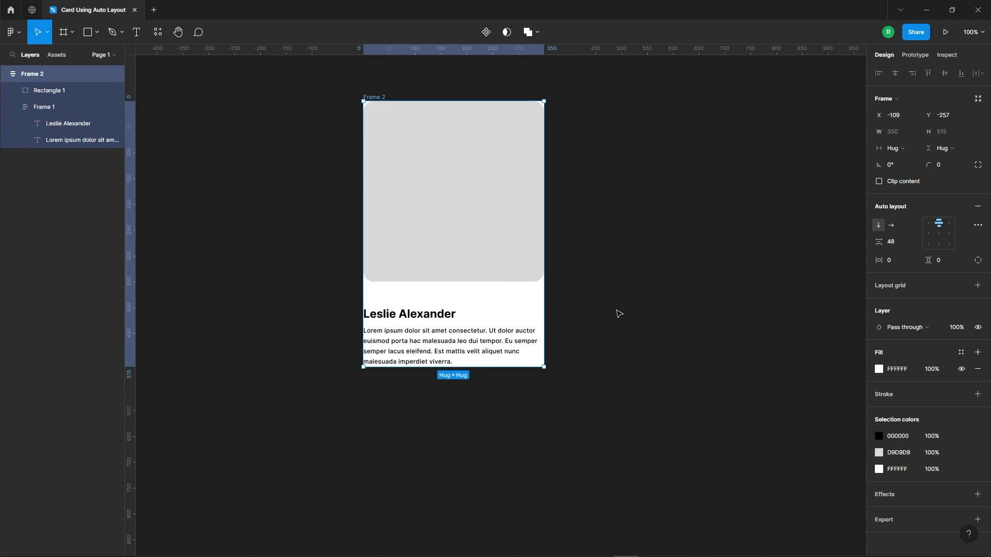
Step: Set the card frame's auto layout padding to 30 horizontally and 35 vertically
{"action": "left_click", "coordinate": [904, 263]}
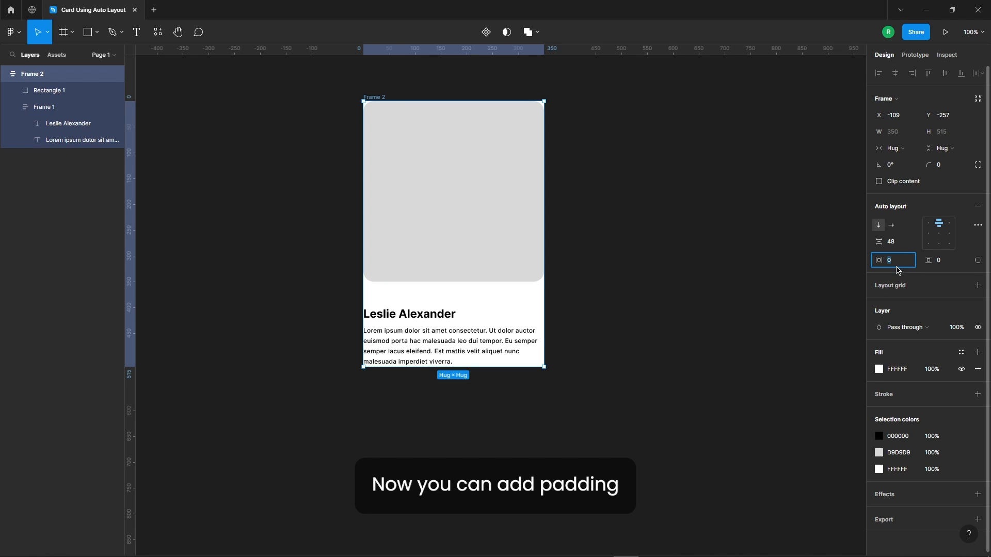
{"action": "key", "text": "shift+Up"}
{"action": "key", "text": "shift+Up"}
{"action": "key", "text": "shift+Up"}
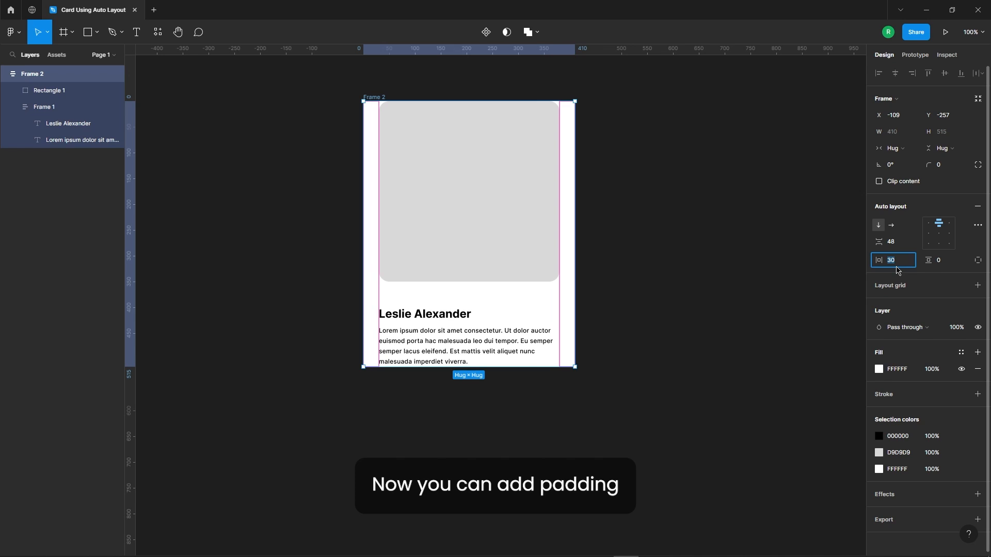
{"action": "key", "text": "Tab"}
{"action": "key", "text": "shift+Up"}
{"action": "key", "text": "shift+Up"}
{"action": "key", "text": "shift+Up"}
{"action": "key", "text": "shift+Up"}
{"action": "key", "text": "Down"}
{"action": "key", "text": "Down"}
{"action": "key", "text": "Down"}
{"action": "key", "text": "Down"}
{"action": "key", "text": "Down"}
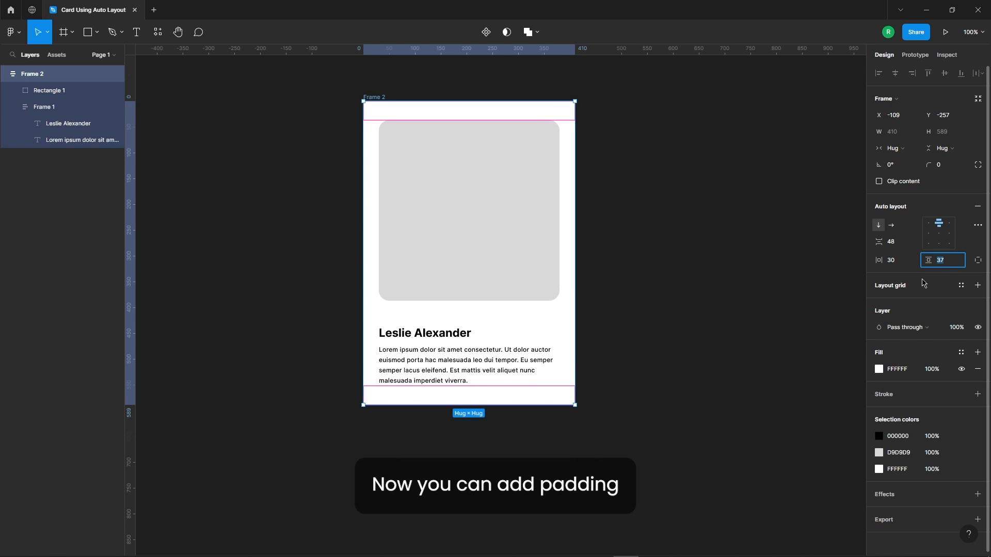
{"action": "left_click", "coordinate": [677, 267]}
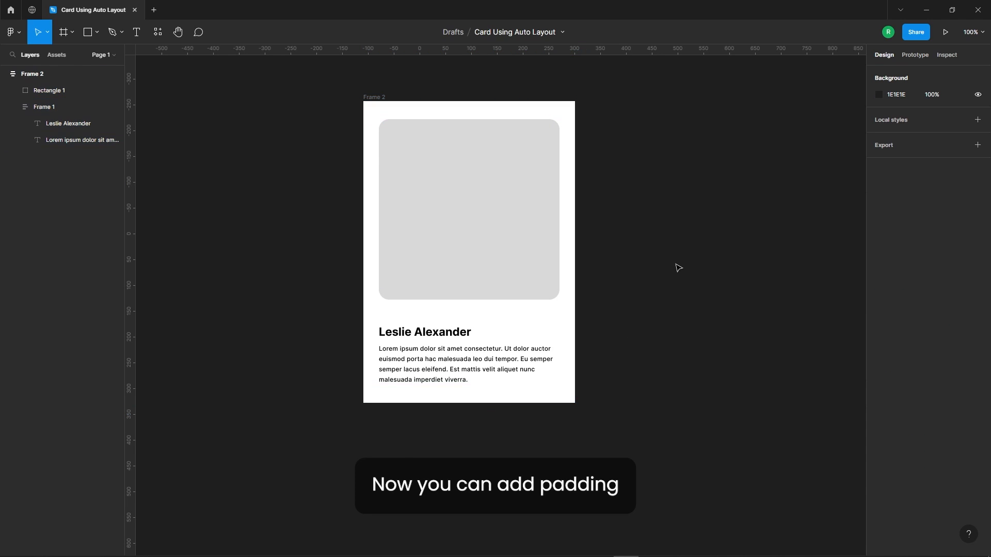
Step: Set the vertical spacing between the image placeholder and the text frame to 20 in the card's auto layout
{"action": "scroll", "coordinate": [383, 236], "scroll_direction": "down", "scroll_amount": 3}
{"action": "scroll", "coordinate": [427, 232], "scroll_direction": "up", "scroll_amount": 3}
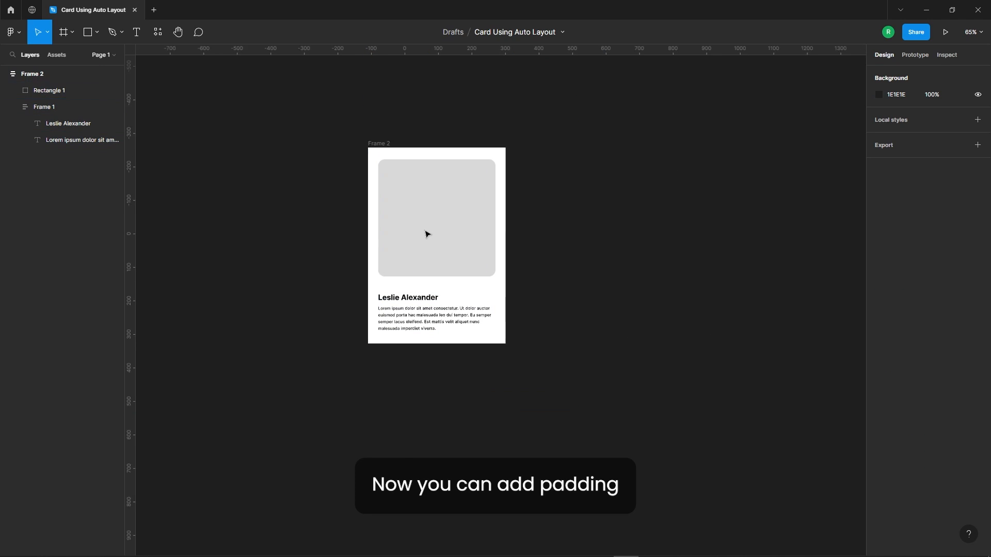
{"action": "left_click", "coordinate": [522, 92]}
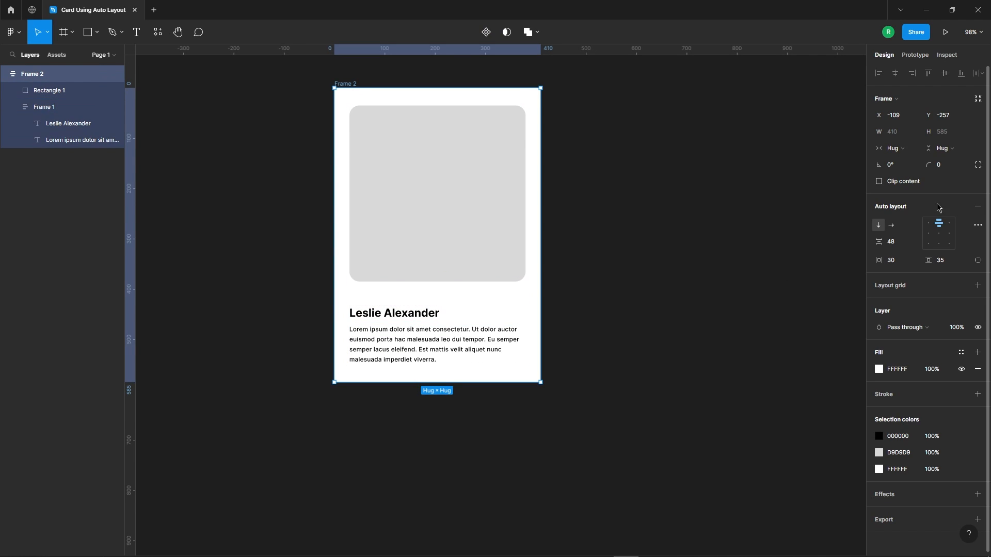
{"action": "left_click", "coordinate": [907, 242]}
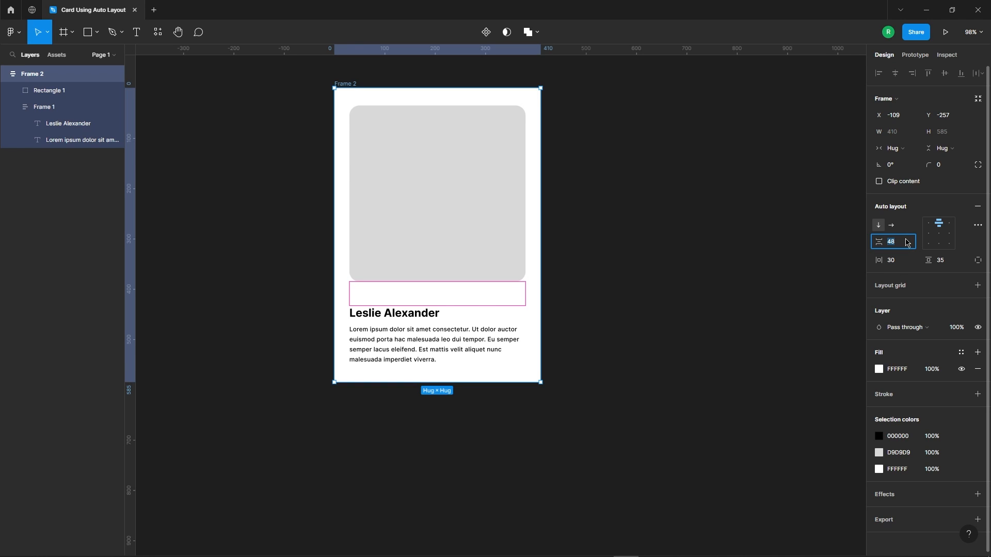
{"action": "key", "text": "shift+Down"}
{"action": "key", "text": "shift+Down"}
{"action": "key", "text": "shift+Down"}
{"action": "key", "text": "Up"}
{"action": "key", "text": "Up"}
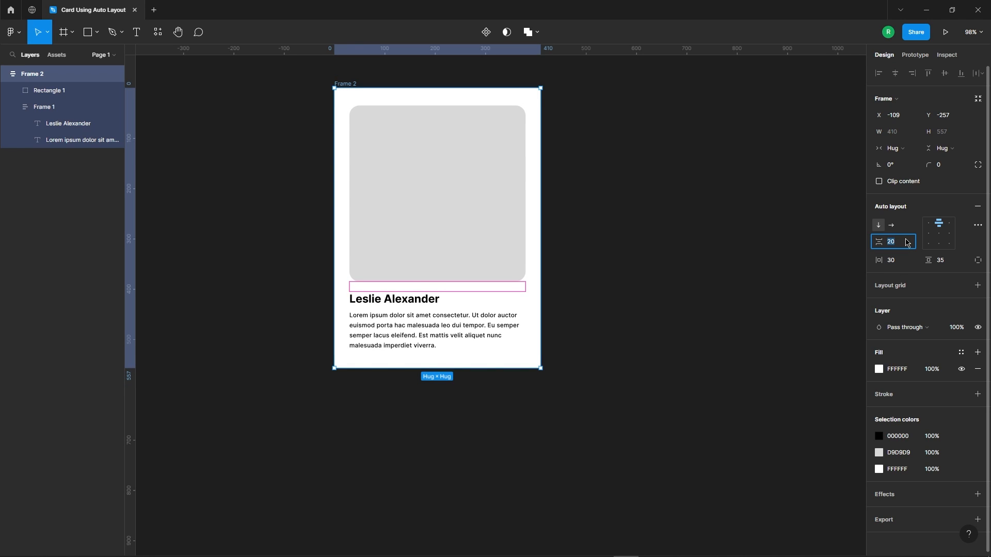
{"action": "left_click", "coordinate": [671, 264]}
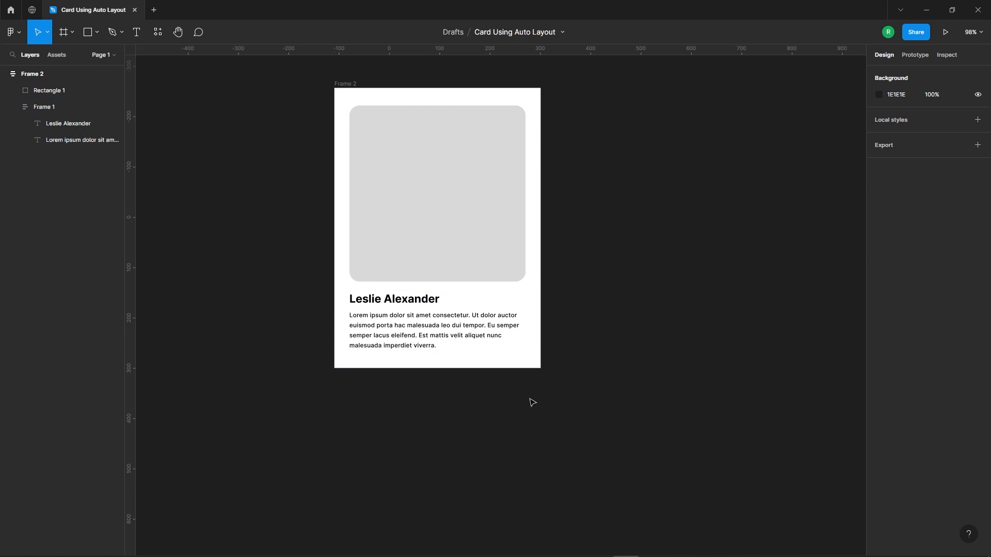
Step: Round the card frame's corners with a radius of 20
{"action": "left_click", "coordinate": [536, 111]}
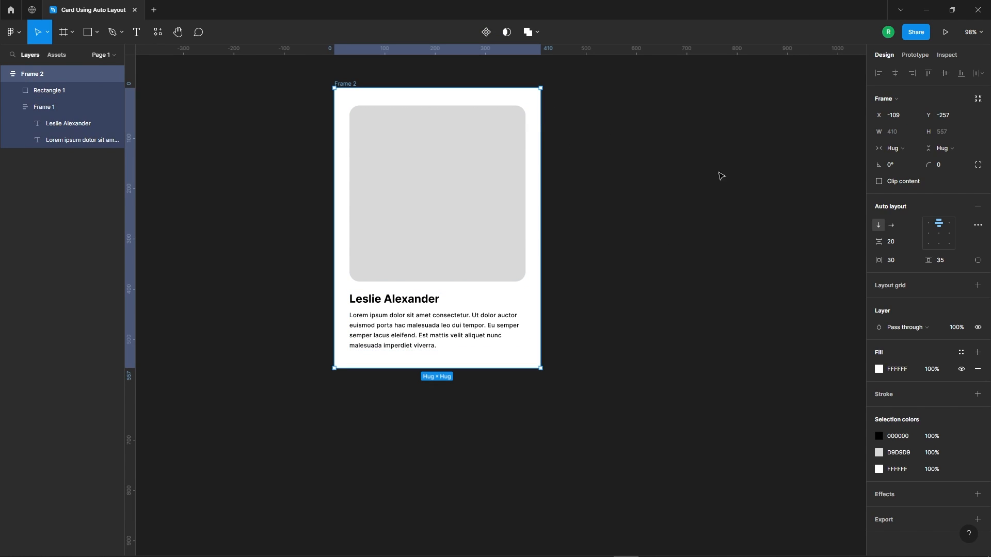
{"action": "left_click", "coordinate": [964, 167]}
{"action": "type", "text": "20"}
{"action": "key", "text": "Return"}
{"action": "left_click", "coordinate": [624, 210]}
{"action": "scroll", "coordinate": [554, 194], "scroll_direction": "down", "scroll_amount": 1}
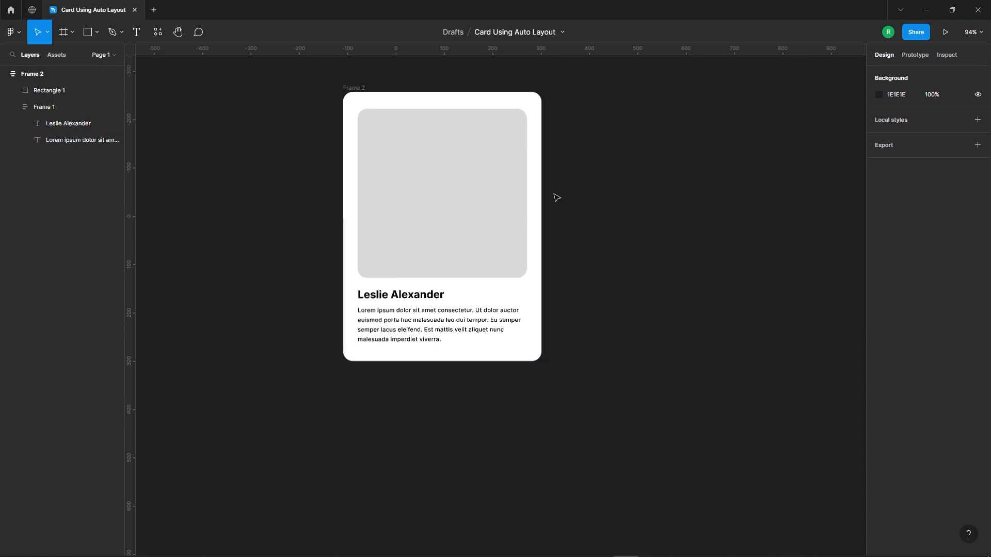
Step: Add a text layer reading "Visit Profile" on the empty canvas beside the card
{"action": "scroll", "coordinate": [555, 195], "scroll_direction": "down", "scroll_amount": 2}
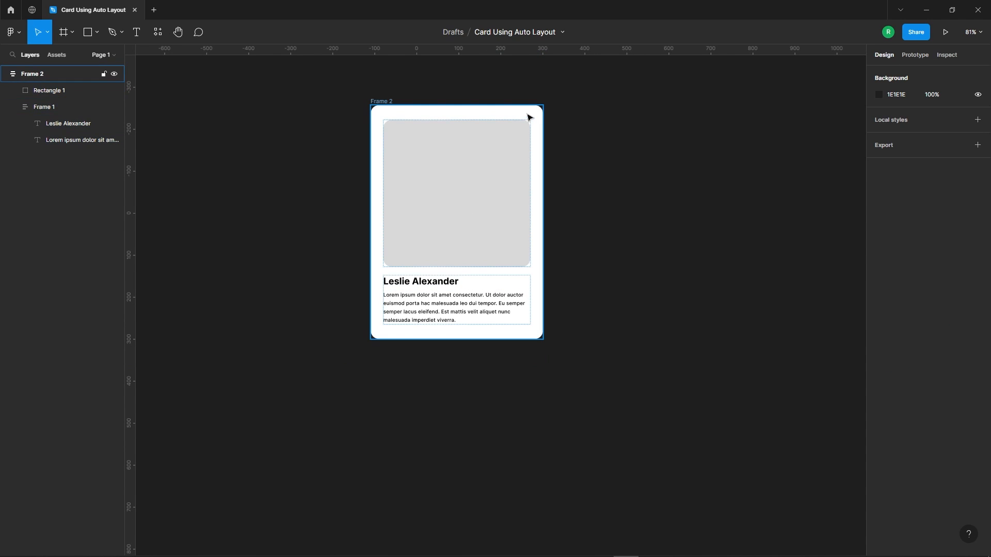
{"action": "scroll", "coordinate": [530, 115], "scroll_direction": "up", "scroll_amount": 3}
{"action": "scroll", "coordinate": [568, 269], "scroll_direction": "down", "scroll_amount": 5}
{"action": "left_click_drag", "start_coordinate": [615, 258], "coordinate": [509, 275]}
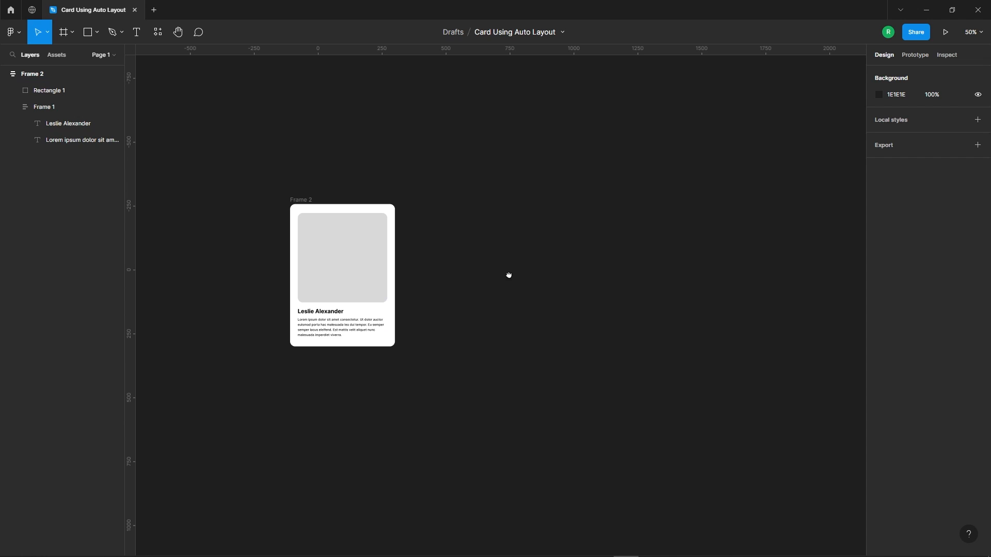
{"action": "scroll", "coordinate": [465, 285], "scroll_direction": "up", "scroll_amount": 1}
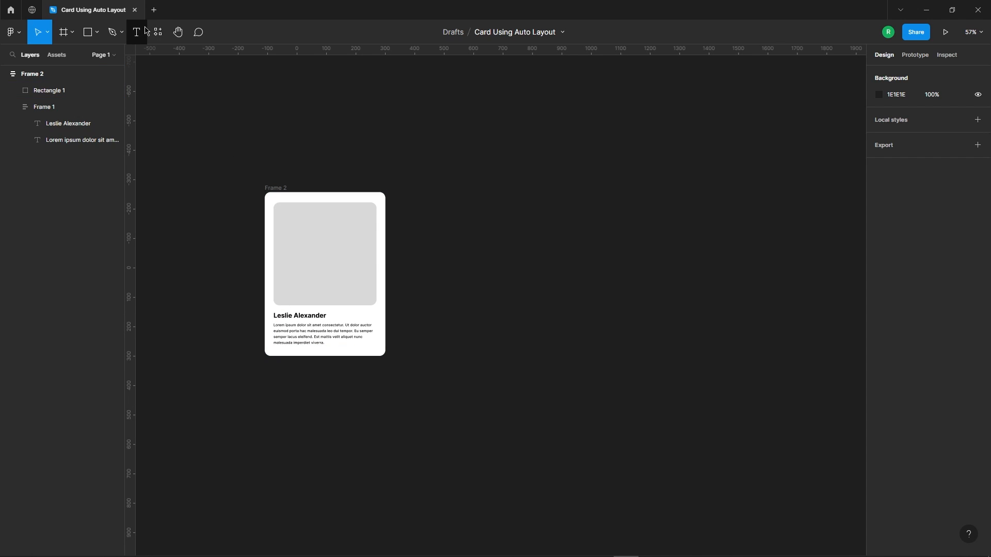
{"action": "key", "text": "t"}
{"action": "scroll", "coordinate": [471, 301], "scroll_direction": "up", "scroll_amount": 2}
{"action": "left_click", "coordinate": [463, 287]}
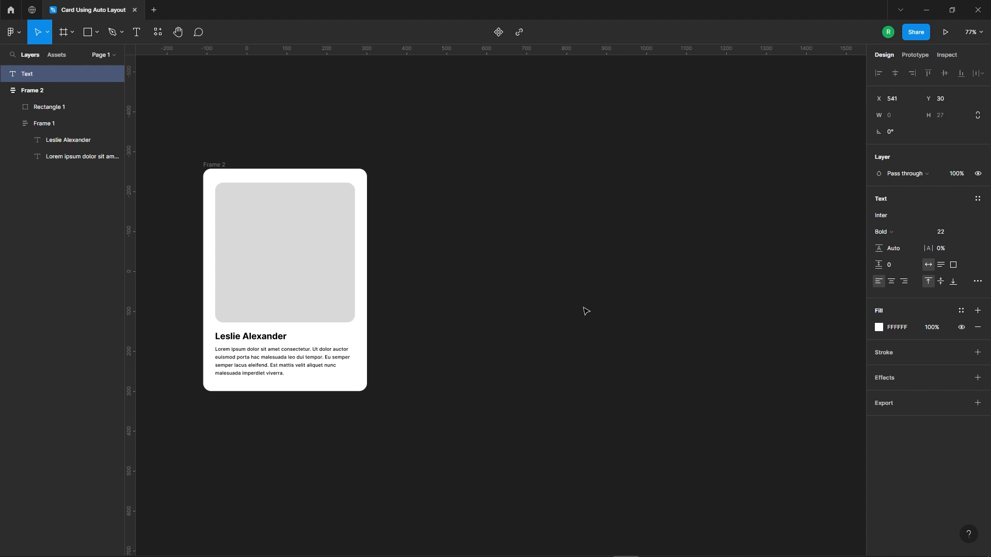
{"action": "type", "text": "Visi"}
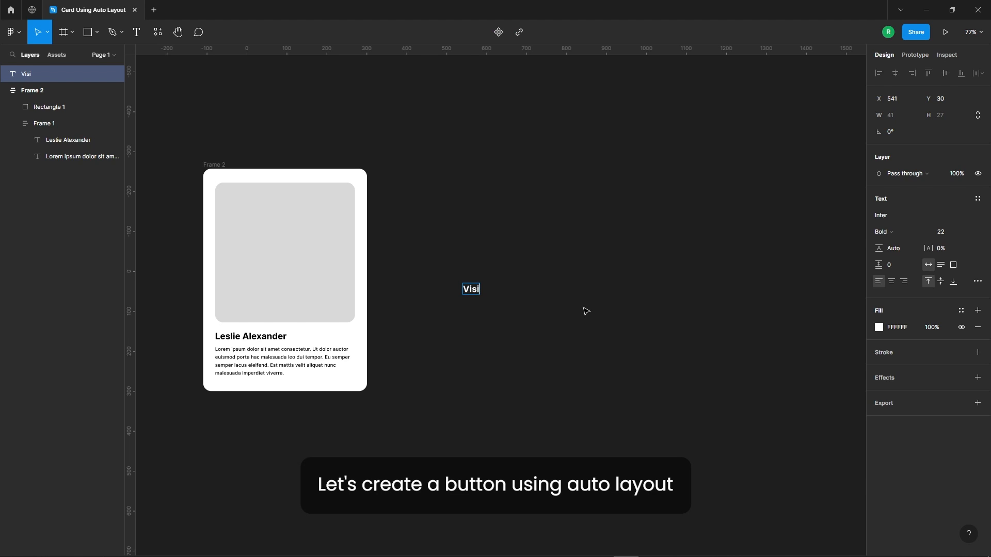
{"action": "type", "text": "t Profui"}
{"action": "key", "text": "BackSpace"}
{"action": "key", "text": "BackSpace"}
{"action": "key", "text": "Escape"}
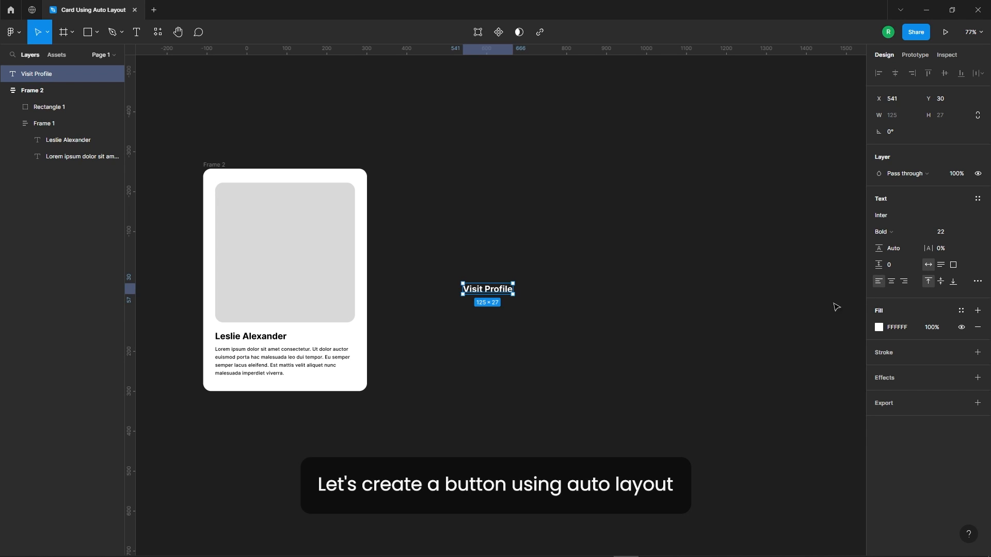
Step: Set the font size of the "Visit Profile" text to 16
{"action": "left_click", "coordinate": [942, 232]}
{"action": "type", "text": "18"}
{"action": "key", "text": "Return"}
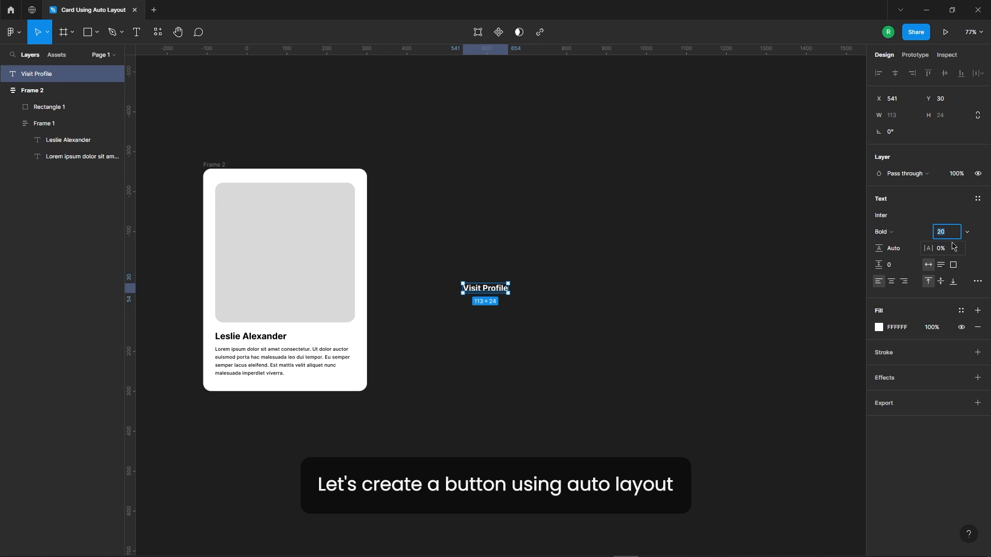
{"action": "key", "text": "Down"}
{"action": "key", "text": "Down"}
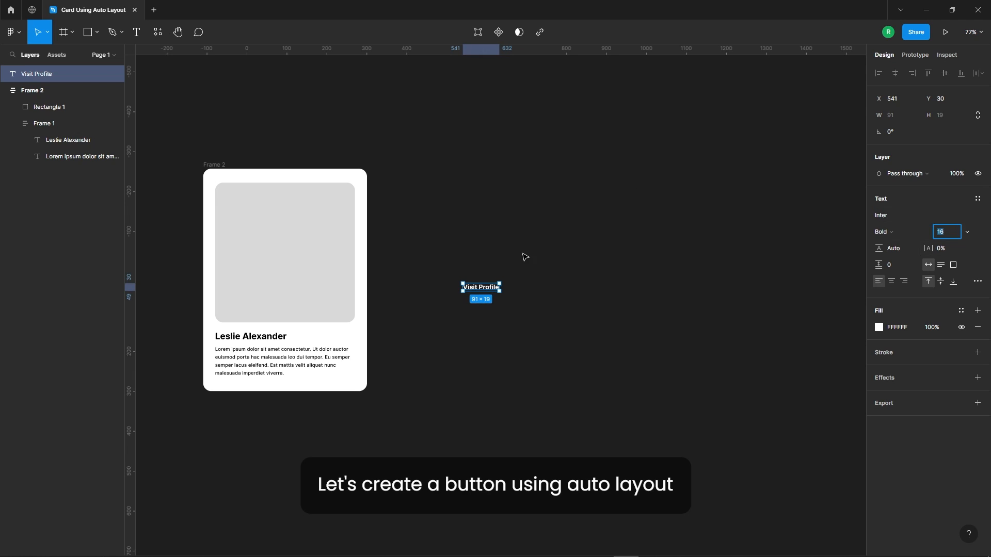
{"action": "left_click", "coordinate": [443, 310]}
Step: Add auto layout to the "Visit Profile" text to wrap it in a button frame
{"action": "scroll", "coordinate": [442, 312], "scroll_direction": "up", "scroll_amount": 3}
{"action": "left_click", "coordinate": [539, 269]}
{"action": "right_click", "coordinate": [536, 268]}
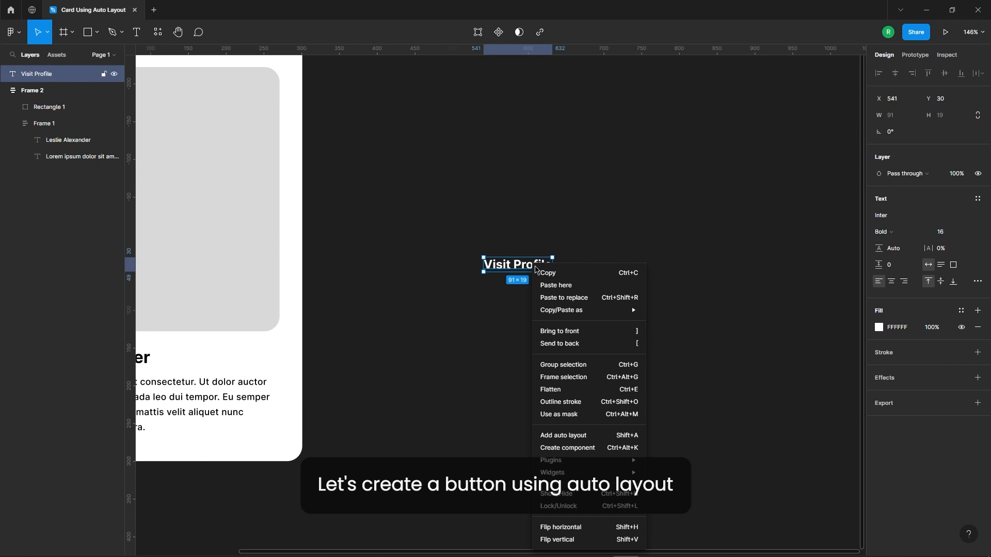
{"action": "left_click", "coordinate": [567, 439]}
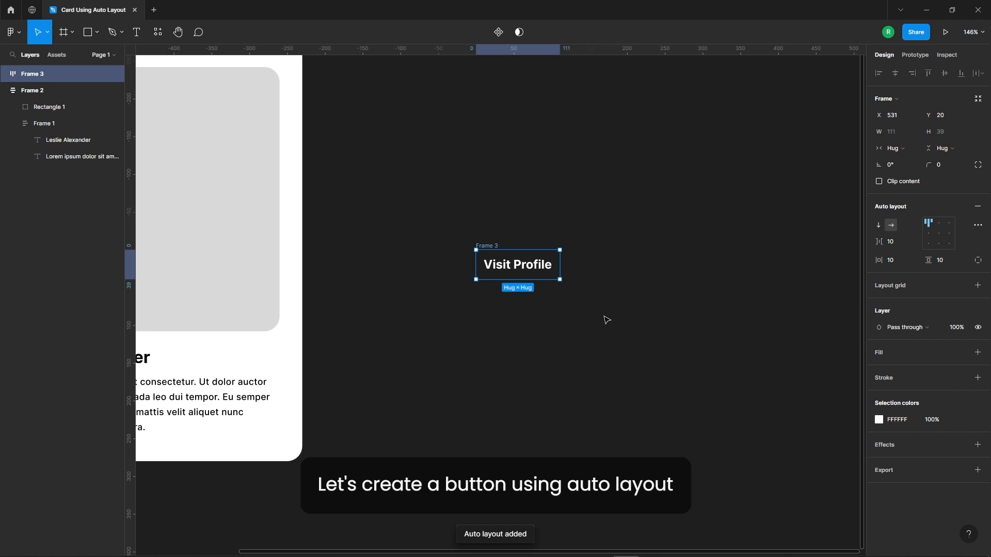
Step: Set the "Visit Profile" button frame's padding to 38 horizontally and 16 vertically
{"action": "left_click", "coordinate": [907, 266]}
{"action": "key", "text": "Return"}
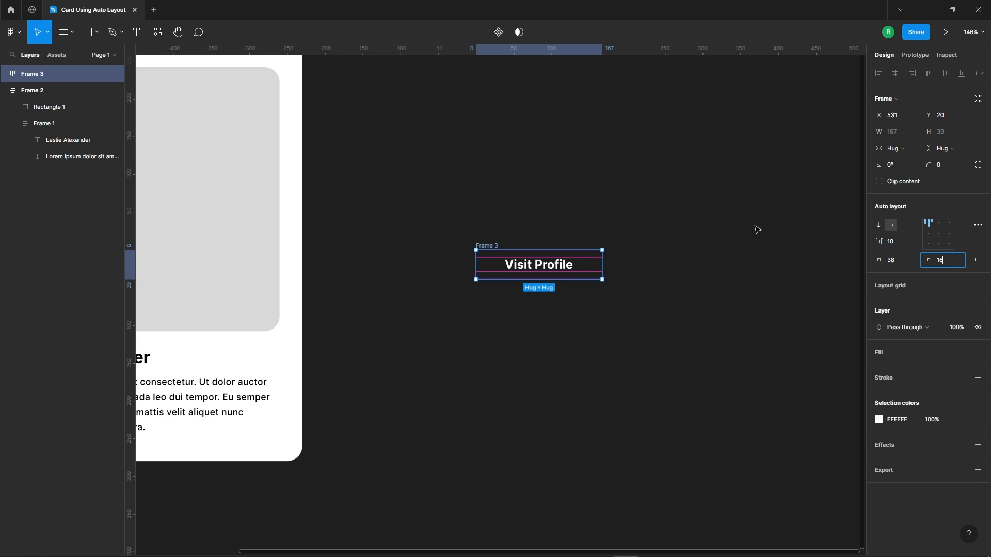
{"action": "left_click", "coordinate": [568, 303]}
{"action": "left_click", "coordinate": [551, 284]}
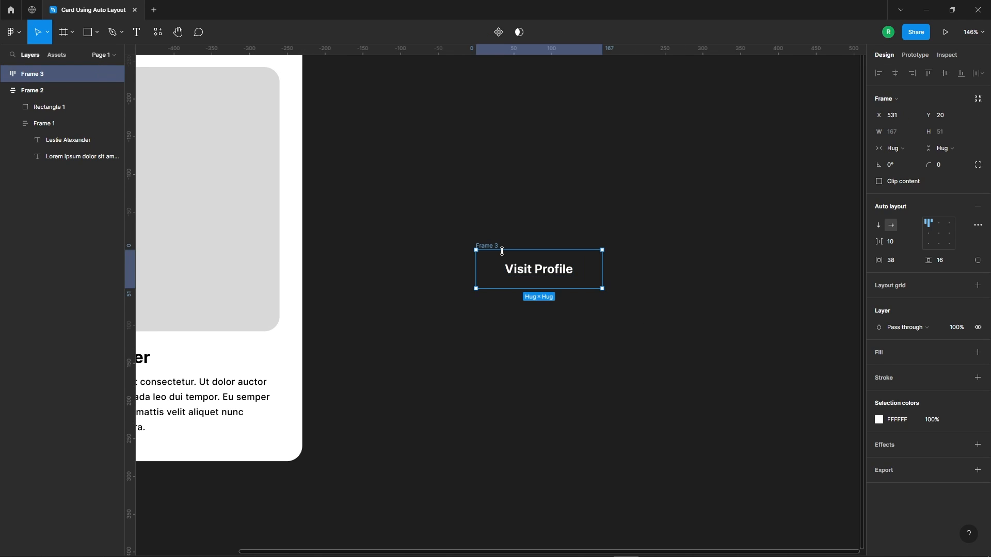
Step: Give the "Visit Profile" button frame a solid grey 9A9A9A fill
{"action": "left_click", "coordinate": [656, 304]}
{"action": "left_click", "coordinate": [476, 253]}
{"action": "left_click", "coordinate": [912, 355]}
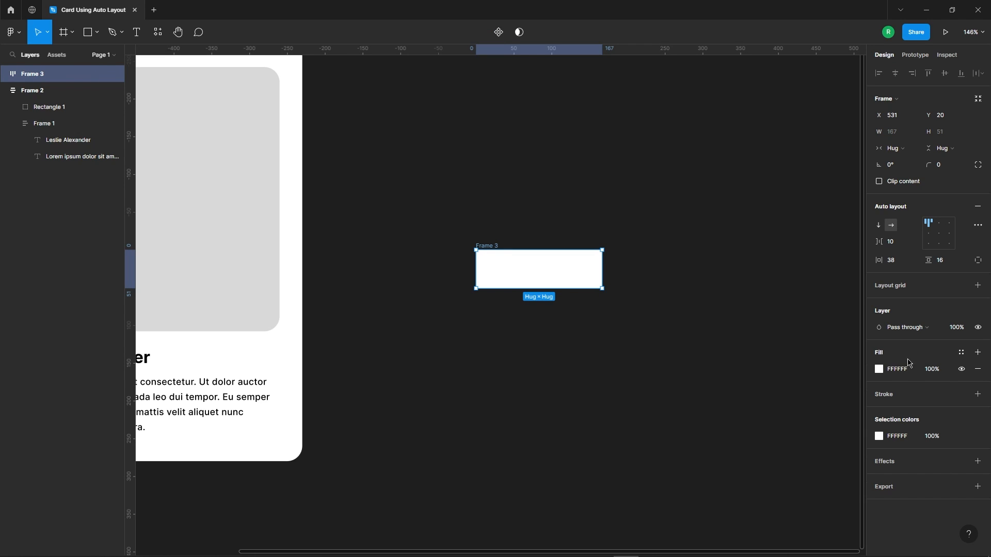
{"action": "left_click", "coordinate": [880, 369]}
{"action": "mouse_move", "coordinate": [739, 317]}
{"action": "left_mouse_down"}
{"action": "mouse_move", "coordinate": [715, 327]}
{"action": "mouse_move", "coordinate": [708, 351]}
{"action": "left_mouse_up"}
{"action": "left_click", "coordinate": [646, 217]}
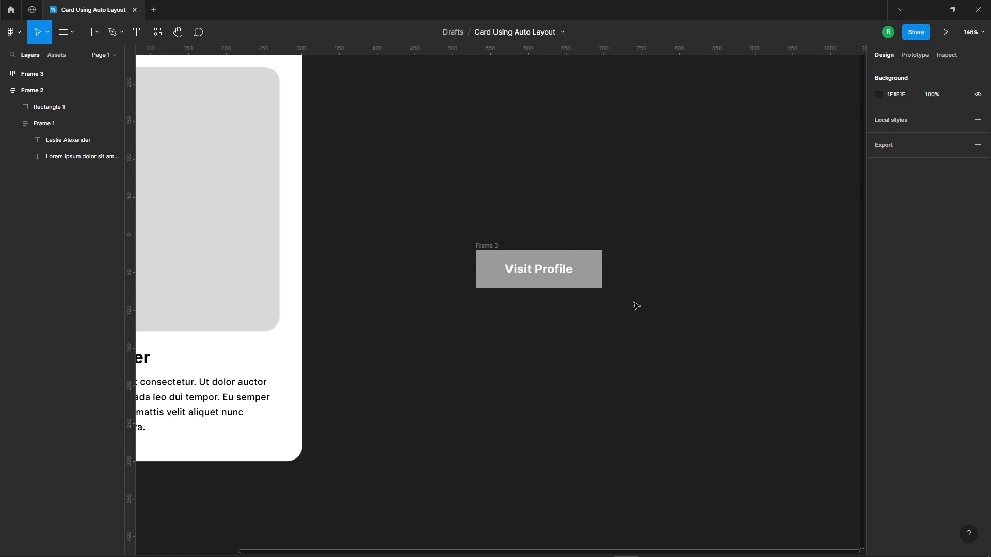
Step: Round the corners of the "Visit Profile" button frame with a radius of 10
{"action": "left_click", "coordinate": [483, 250]}
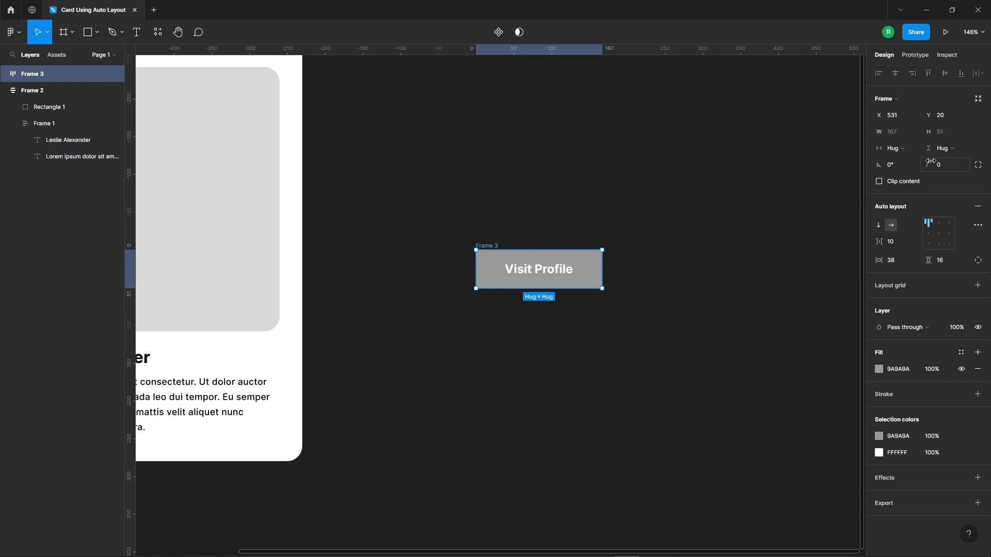
{"action": "left_click", "coordinate": [959, 165]}
{"action": "left_click", "coordinate": [652, 247]}
Step: Move the "Visit Profile" button farther away from the card to make room between them
{"action": "scroll", "coordinate": [590, 310], "scroll_direction": "down", "scroll_amount": 5}
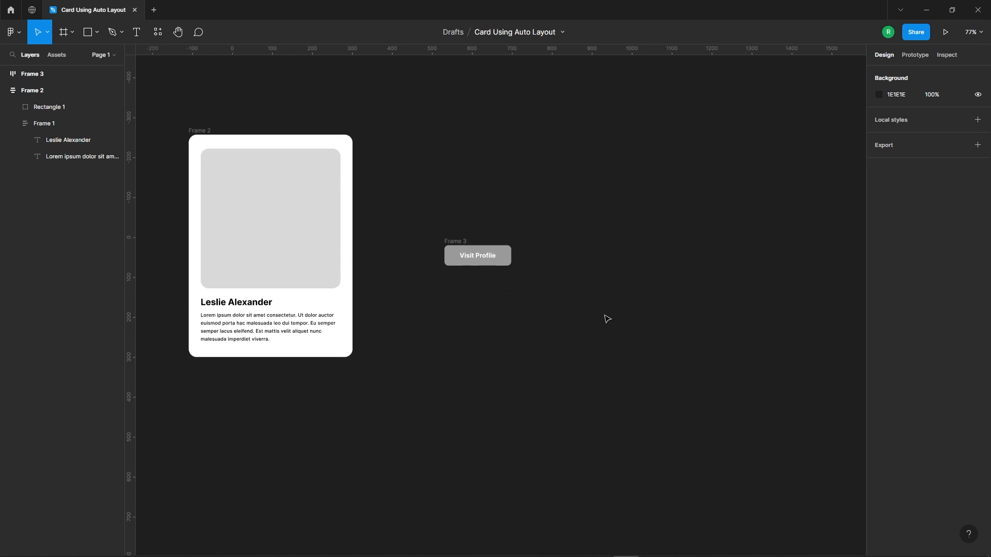
{"action": "left_click_drag", "start_coordinate": [453, 239], "coordinate": [584, 237]}
{"action": "left_click", "coordinate": [531, 242]}
Step: Add a text layer reading "Address" between the card and the button, with a font size of 14
{"action": "key", "text": "t"}
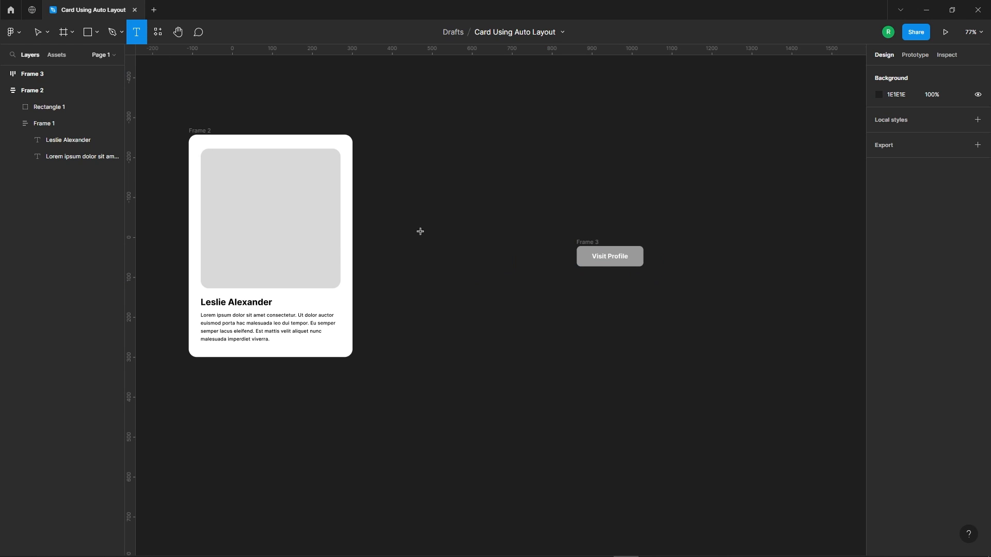
{"action": "left_click", "coordinate": [463, 259]}
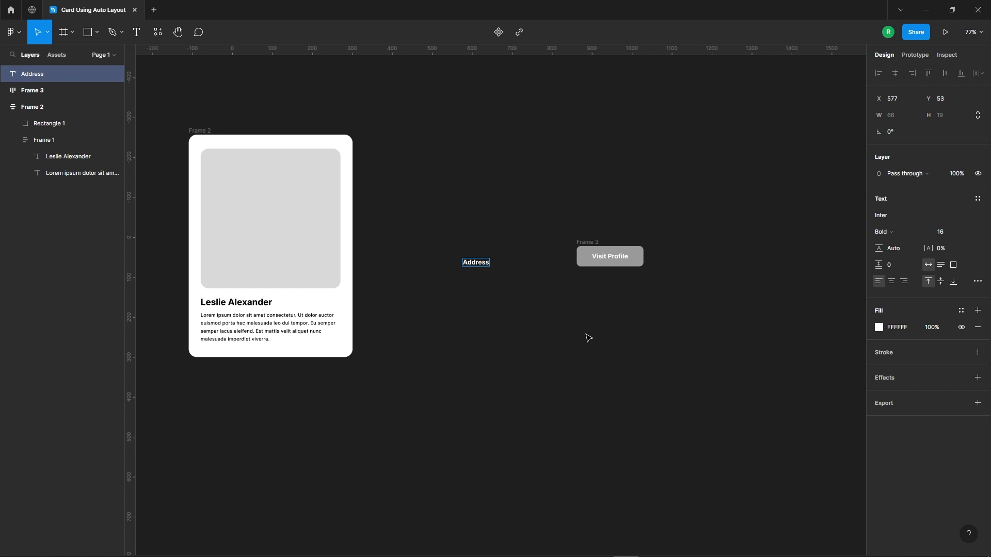
{"action": "key", "text": "Escape"}
{"action": "scroll", "coordinate": [491, 286], "scroll_direction": "up", "scroll_amount": 1}
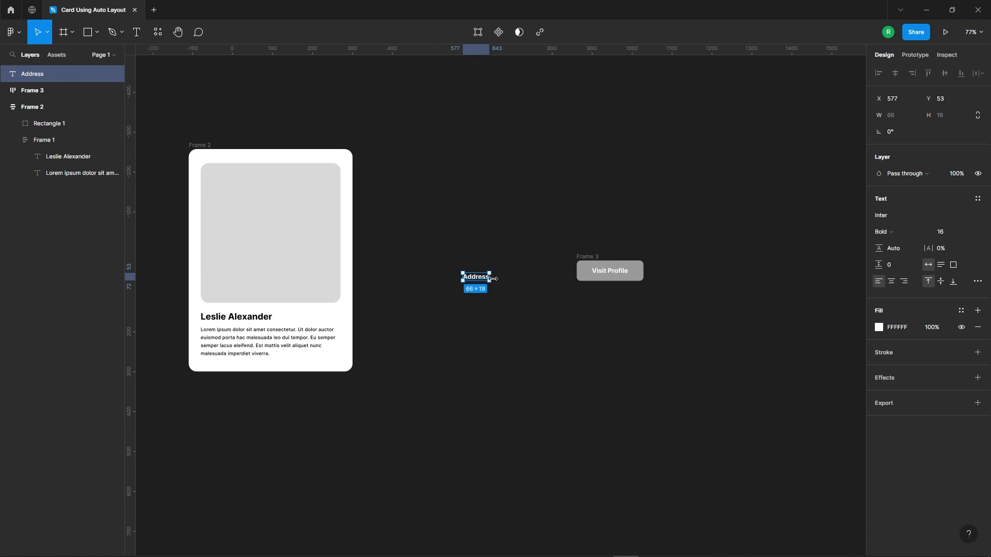
{"action": "scroll", "coordinate": [490, 284], "scroll_direction": "up", "scroll_amount": 3, "text": "ctrl"}
{"action": "left_click", "coordinate": [947, 234]}
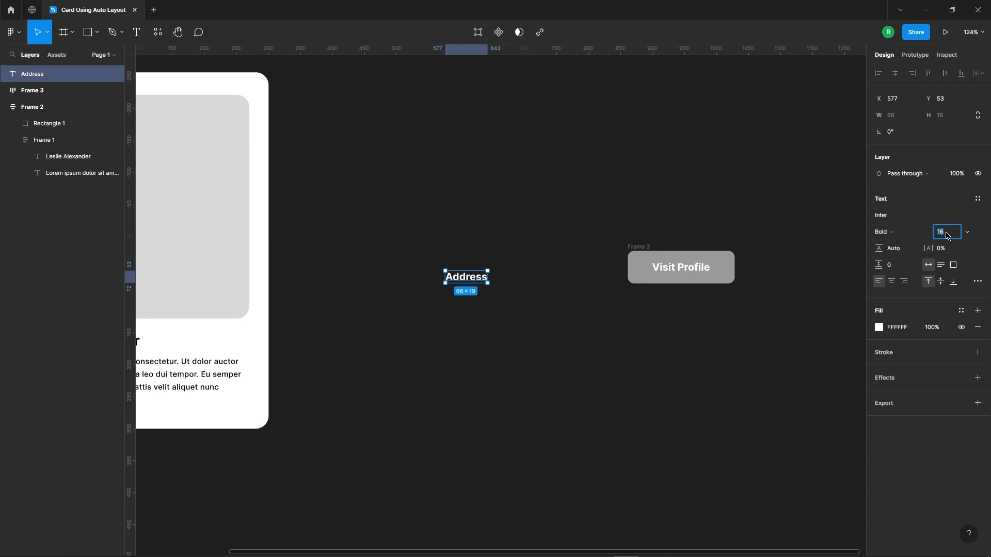
{"action": "left_click", "coordinate": [529, 351]}
Step: Combine the "Address" text and the button in a horizontal auto layout frame with centred alignment
{"action": "left_click_drag", "start_coordinate": [421, 206], "coordinate": [789, 397]}
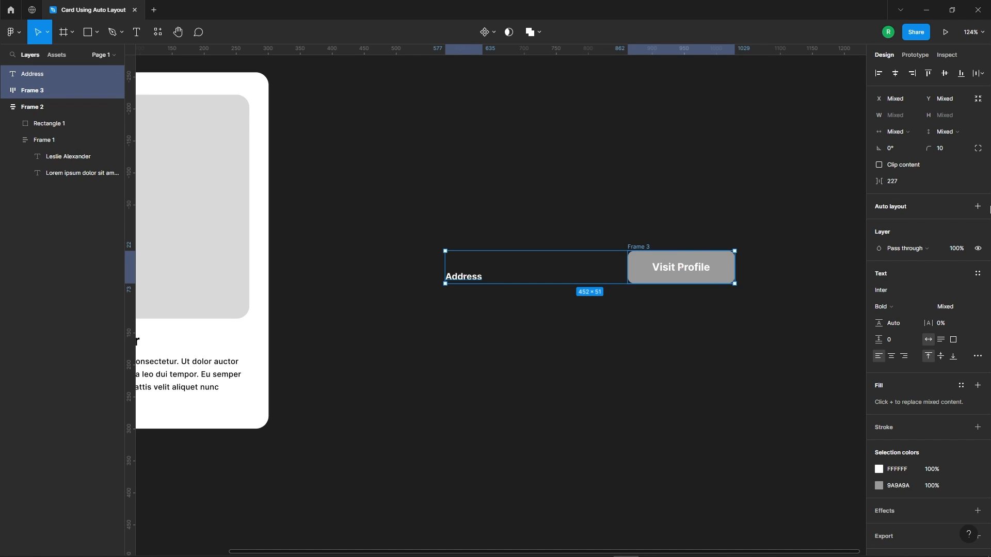
{"action": "left_click", "coordinate": [978, 207]}
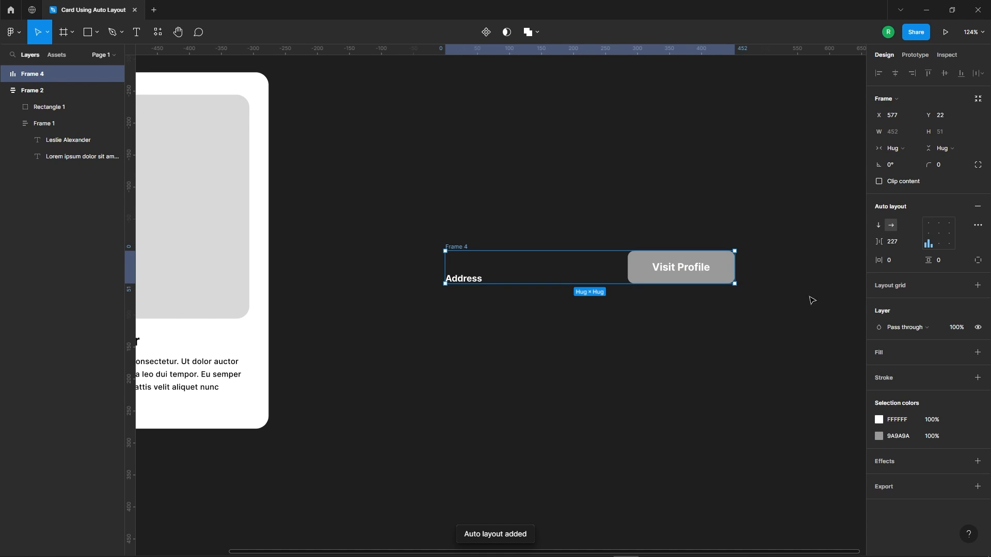
{"action": "left_click", "coordinate": [939, 234]}
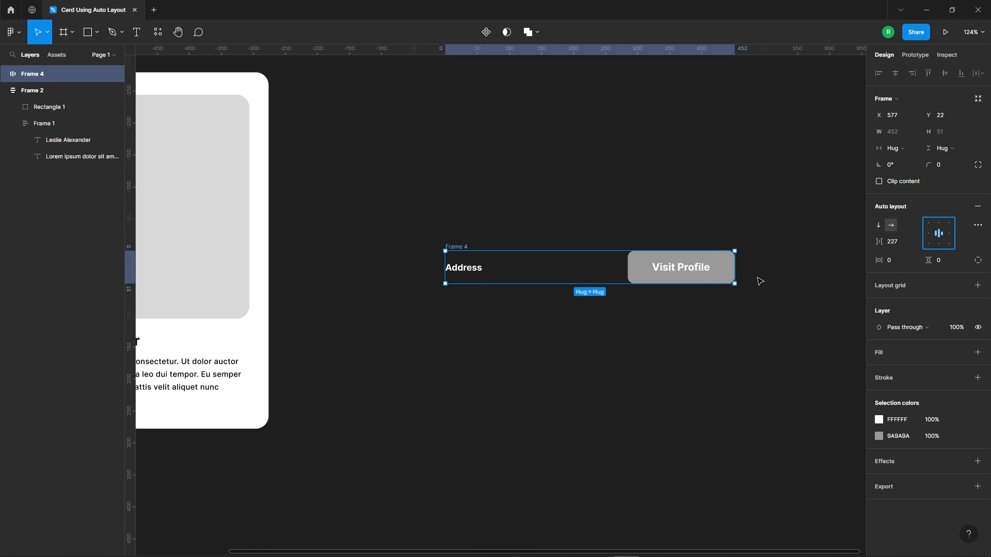
Step: Set the spacing between the "Address" text and the button to 25
{"action": "left_click", "coordinate": [907, 246]}
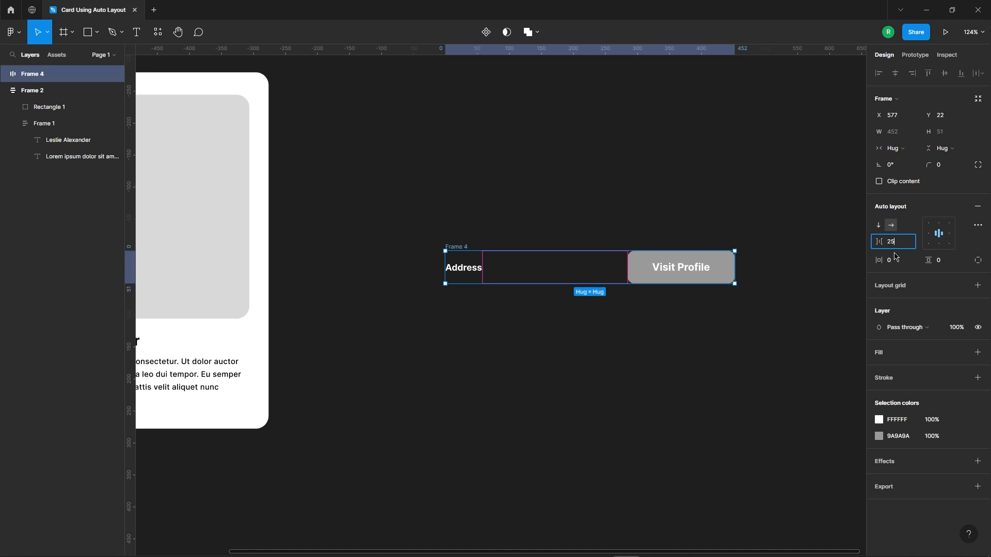
{"action": "key", "text": "Return"}
{"action": "left_click", "coordinate": [598, 324]}
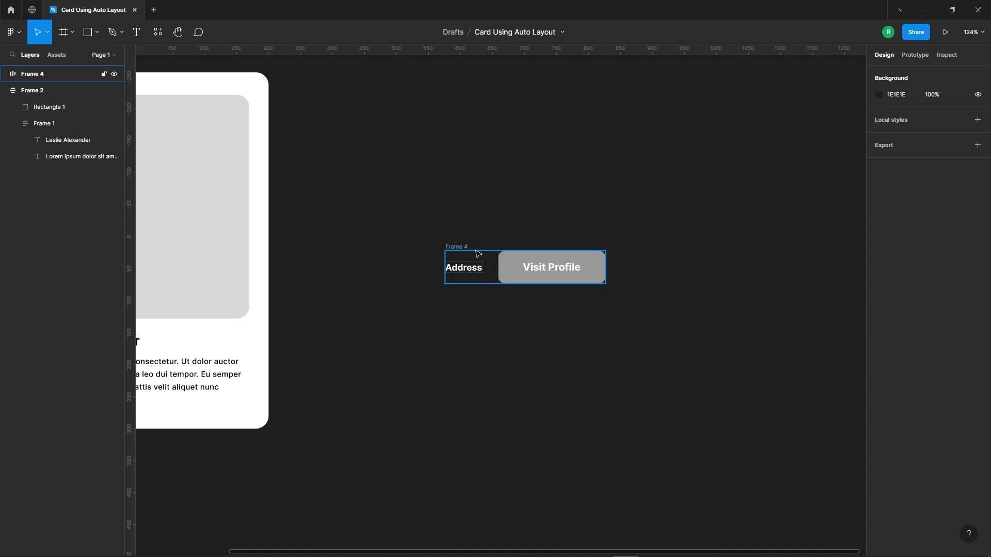
{"action": "left_click", "coordinate": [455, 249]}
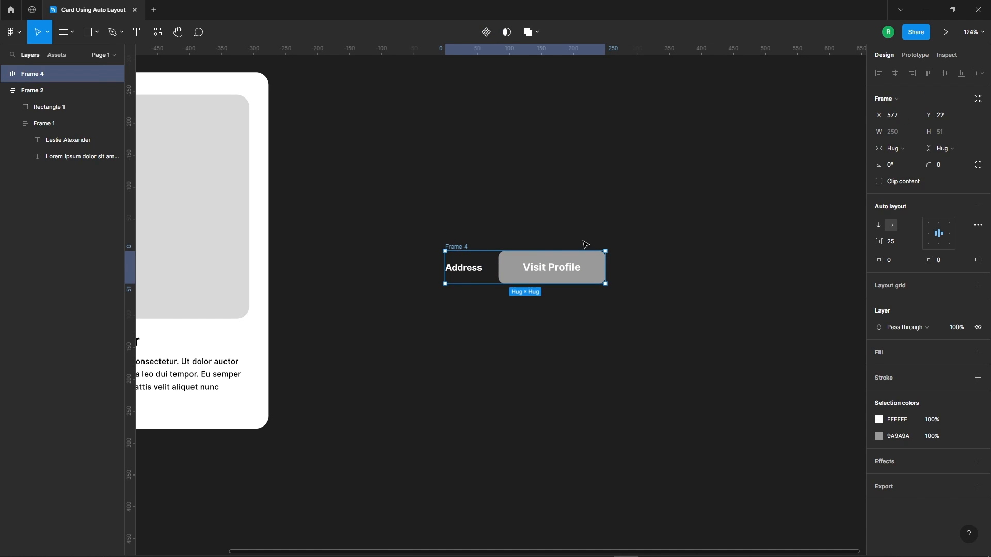
{"action": "left_click", "coordinate": [690, 305]}
Step: Move the "Address" and button row into the card, below the description paragraph
{"action": "scroll", "coordinate": [613, 232], "scroll_direction": "down", "scroll_amount": 5}
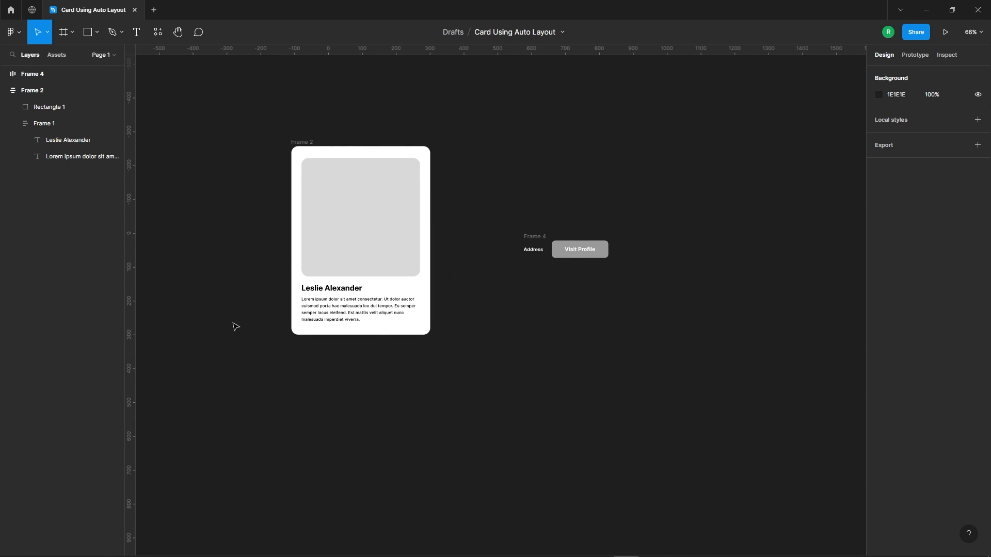
{"action": "scroll", "coordinate": [305, 252], "scroll_direction": "up", "scroll_amount": 3}
{"action": "scroll", "coordinate": [491, 351], "scroll_direction": "up", "scroll_amount": 1}
{"action": "left_click_drag", "start_coordinate": [618, 221], "coordinate": [342, 347]}
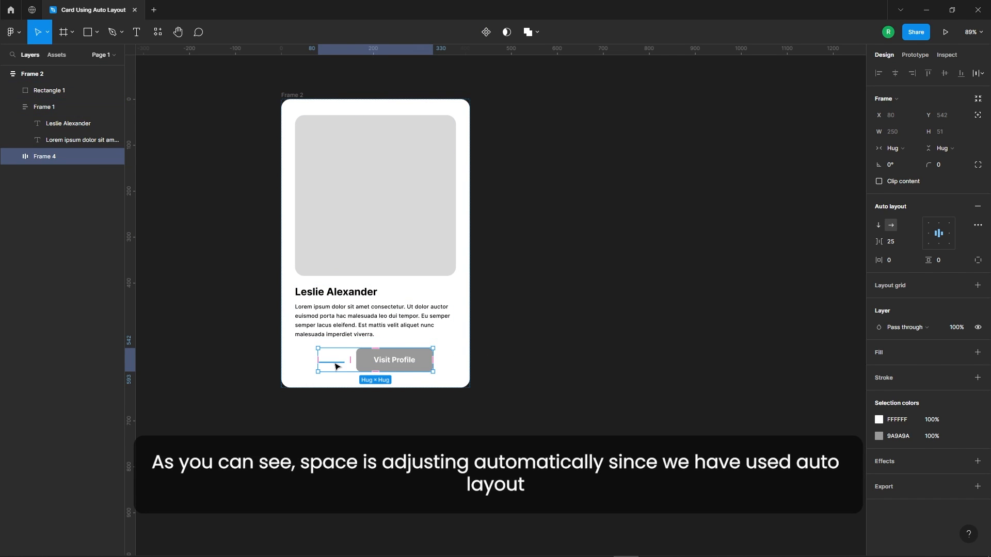
Step: Change the "Address" text's fill to near-black 0A0A0A
{"action": "left_click", "coordinate": [336, 367]}
{"action": "left_click", "coordinate": [879, 344]}
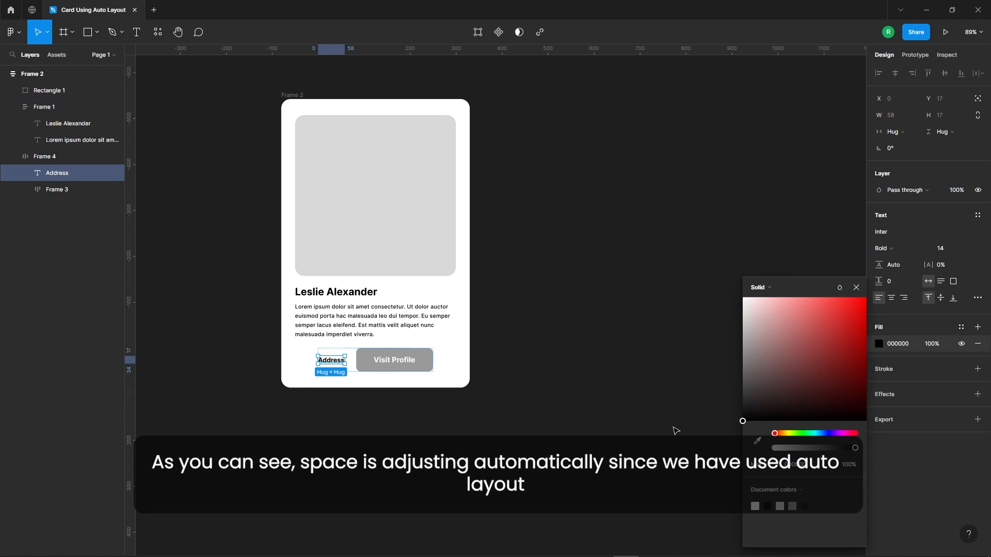
{"action": "left_click", "coordinate": [665, 391]}
Step: Examine the spacing between the card's image placeholder, text block and button row
{"action": "left_click", "coordinate": [431, 354]}
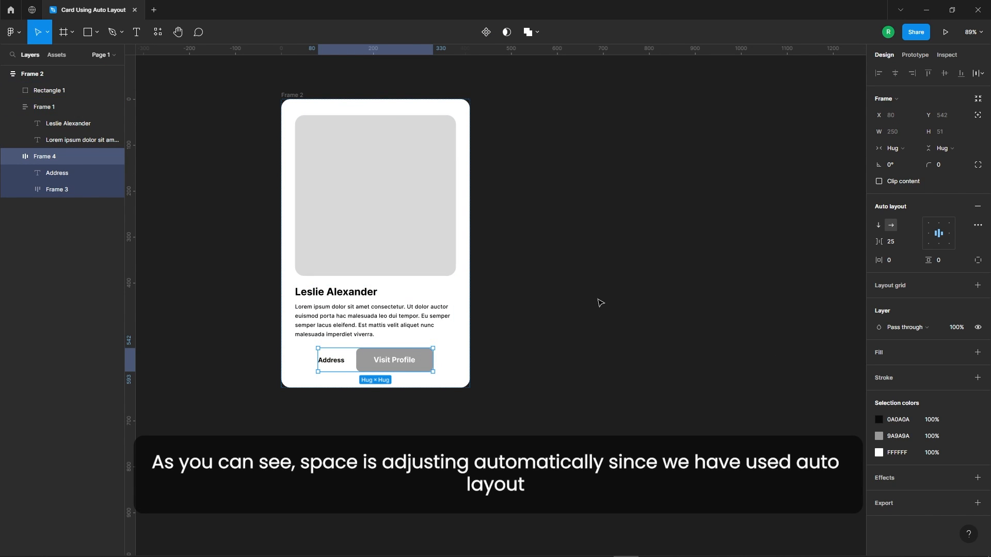
{"action": "left_click", "coordinate": [601, 303]}
{"action": "left_click", "coordinate": [369, 143]}
{"action": "left_click", "coordinate": [369, 300]}
{"action": "left_click", "coordinate": [371, 253]}
{"action": "left_click", "coordinate": [489, 294]}
{"action": "left_click", "coordinate": [355, 362]}
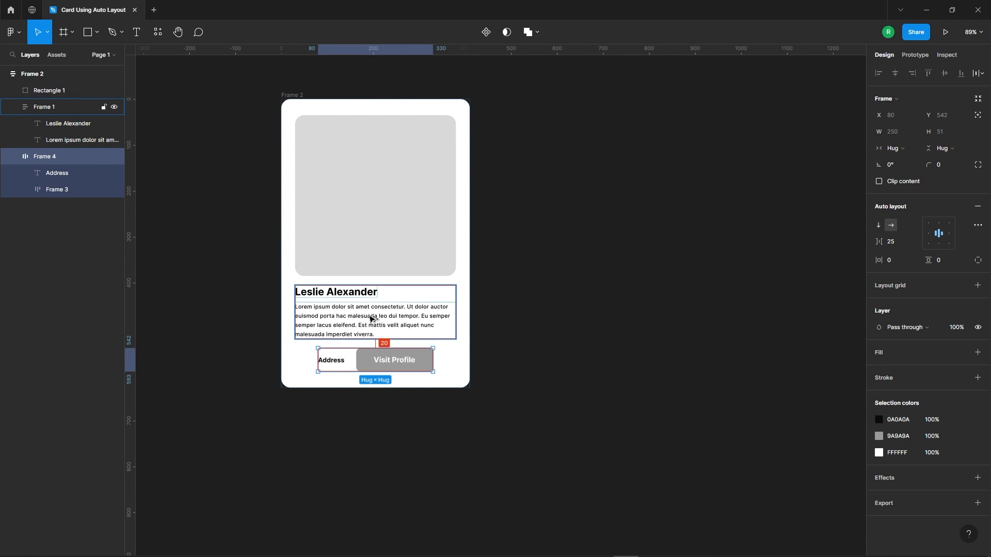
{"action": "left_click", "coordinate": [371, 312]}
{"action": "left_click", "coordinate": [513, 292]}
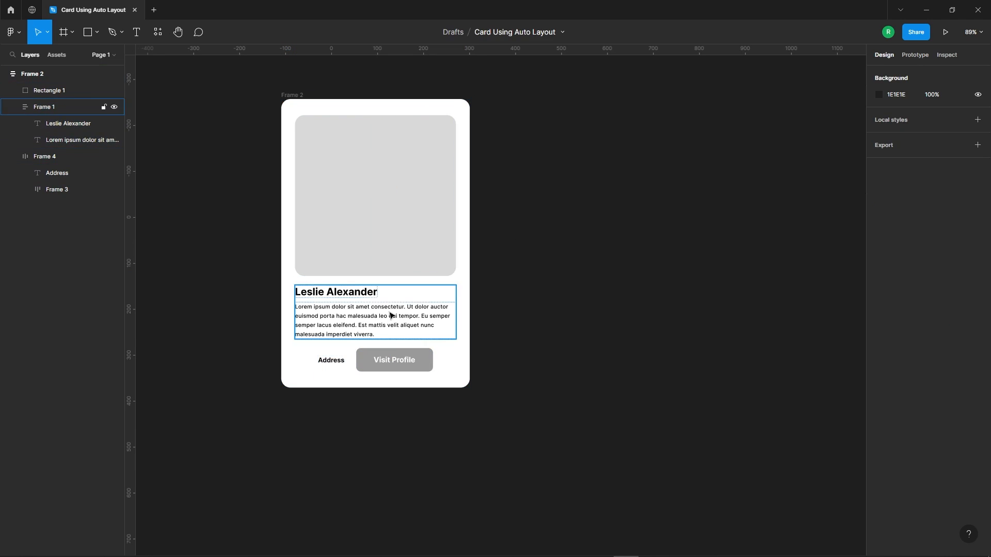
{"action": "scroll", "coordinate": [323, 320], "scroll_direction": "down", "scroll_amount": 1}
{"action": "scroll", "coordinate": [325, 323], "scroll_direction": "up", "scroll_amount": 3}
Step: Wrap the image placeholder and the name and description block together in a new auto layout frame
{"action": "left_click", "coordinate": [324, 324]}
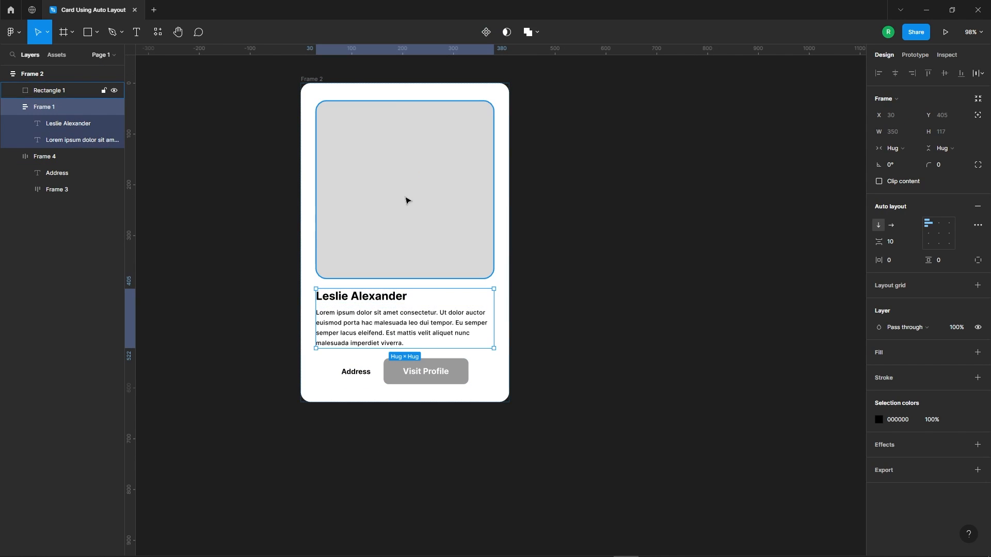
{"action": "left_click", "coordinate": [396, 164], "text": "shift"}
{"action": "right_click", "coordinate": [406, 186]}
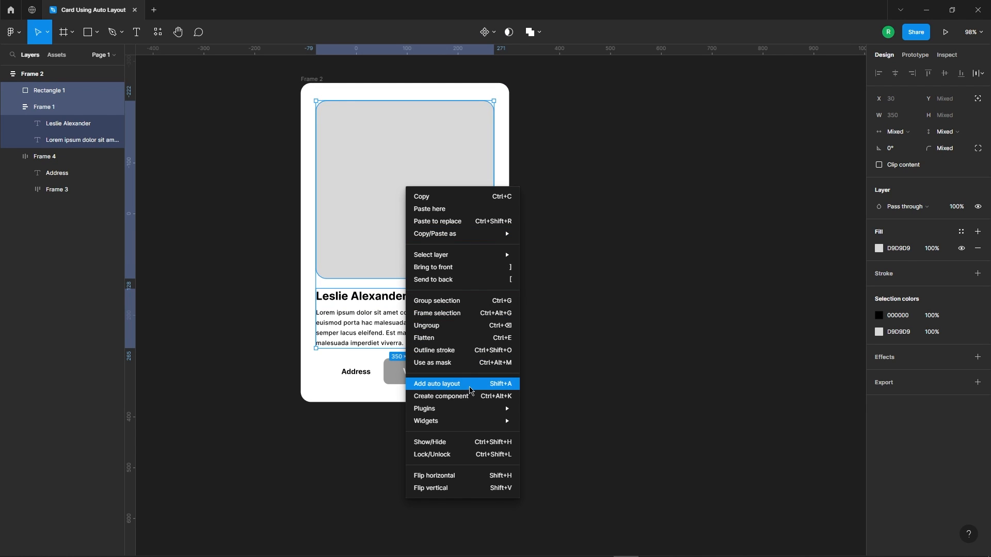
{"action": "left_click", "coordinate": [471, 384]}
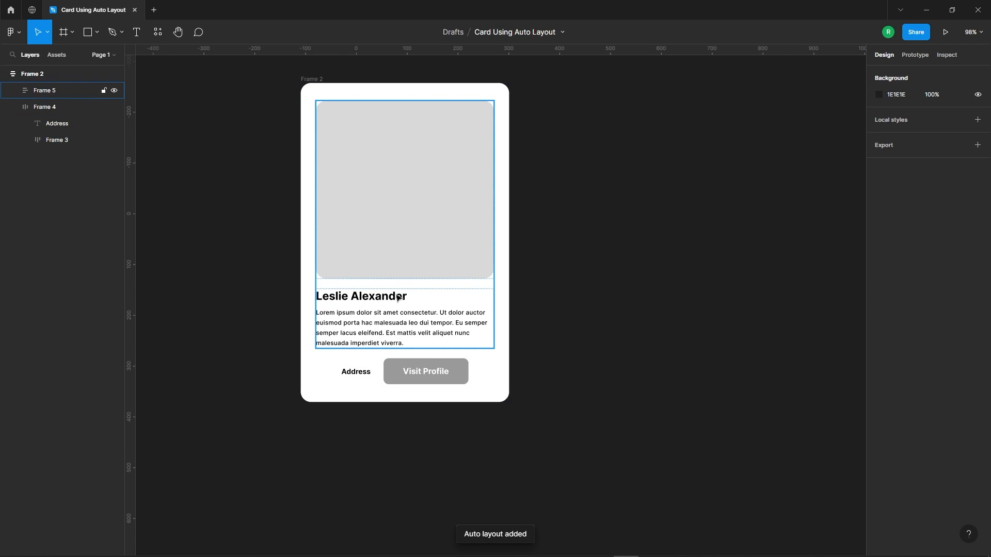
{"action": "left_click", "coordinate": [589, 354]}
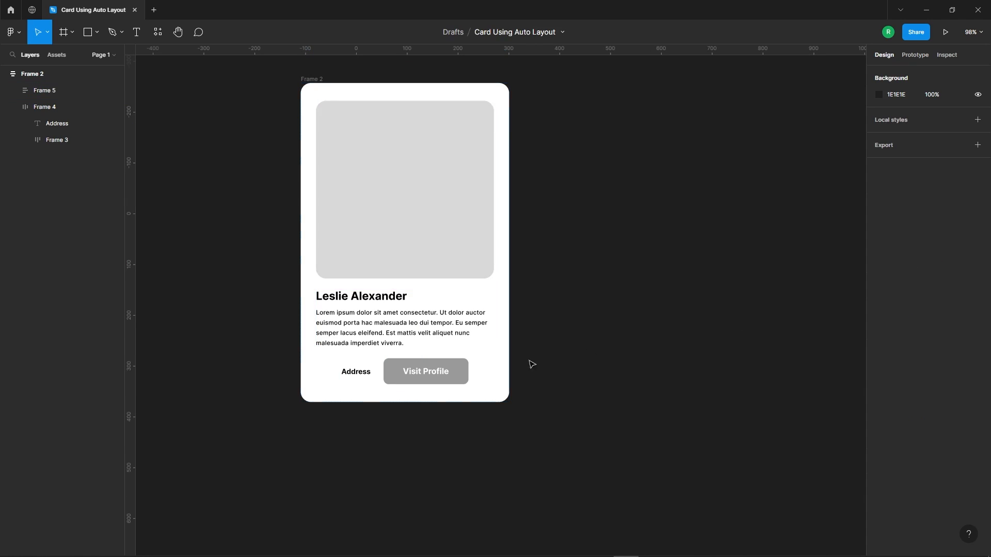
Step: Set the card's vertical spacing between the upper content block and the button row to 25
{"action": "left_click", "coordinate": [505, 383]}
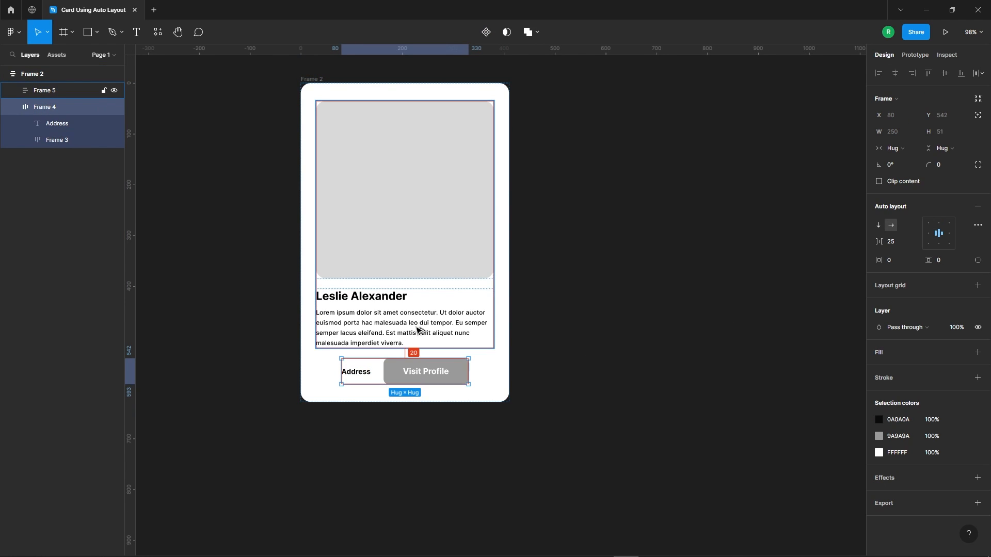
{"action": "left_click", "coordinate": [597, 370]}
{"action": "left_click", "coordinate": [502, 360]}
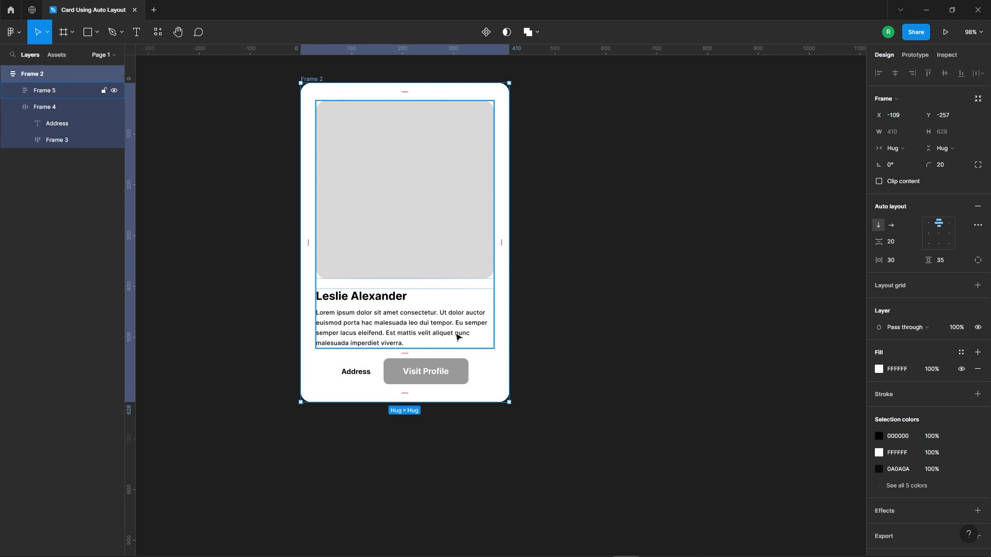
{"action": "key", "text": "Up"}
{"action": "key", "text": "Up"}
{"action": "key", "text": "Up"}
{"action": "key", "text": "Up"}
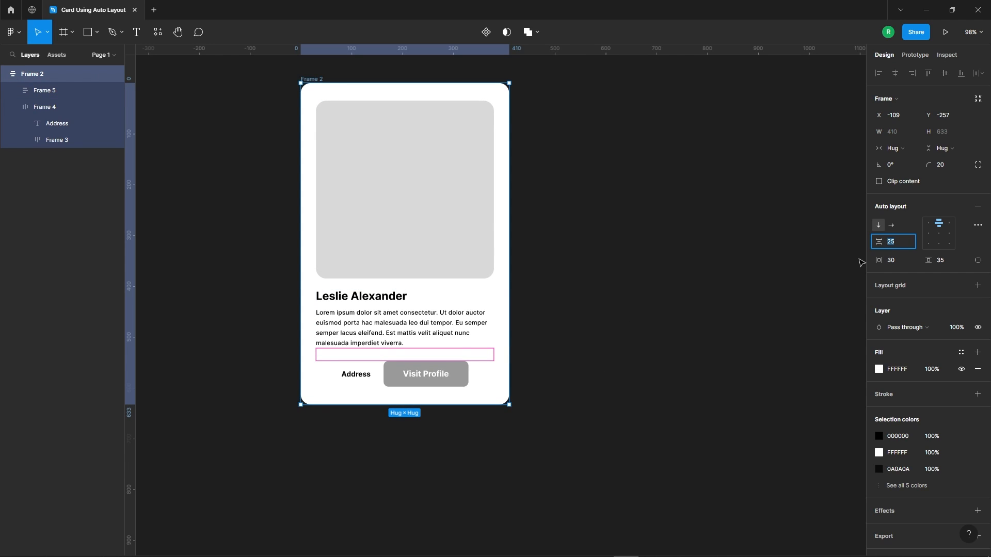
{"action": "left_click", "coordinate": [547, 325]}
{"action": "double_click", "coordinate": [399, 332]}
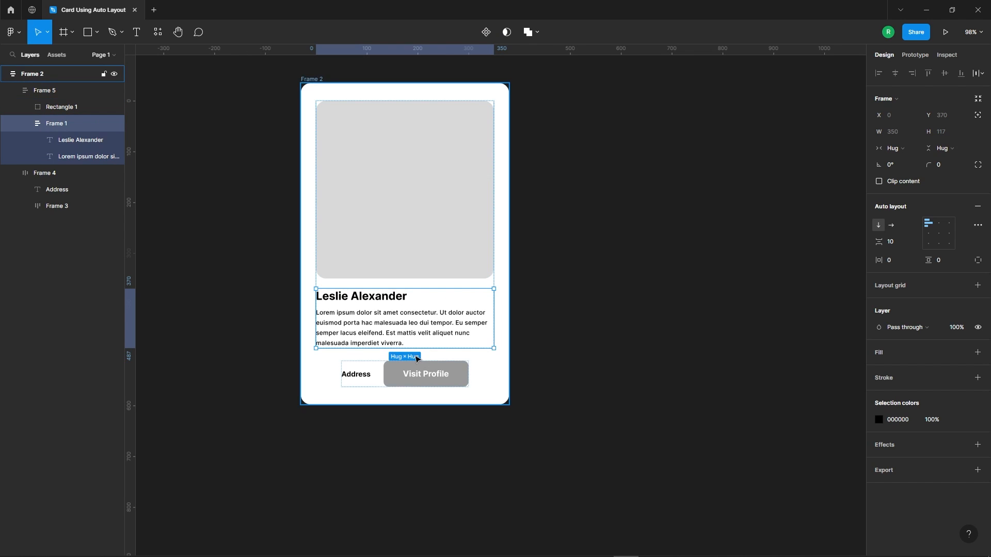
{"action": "left_click", "coordinate": [567, 331]}
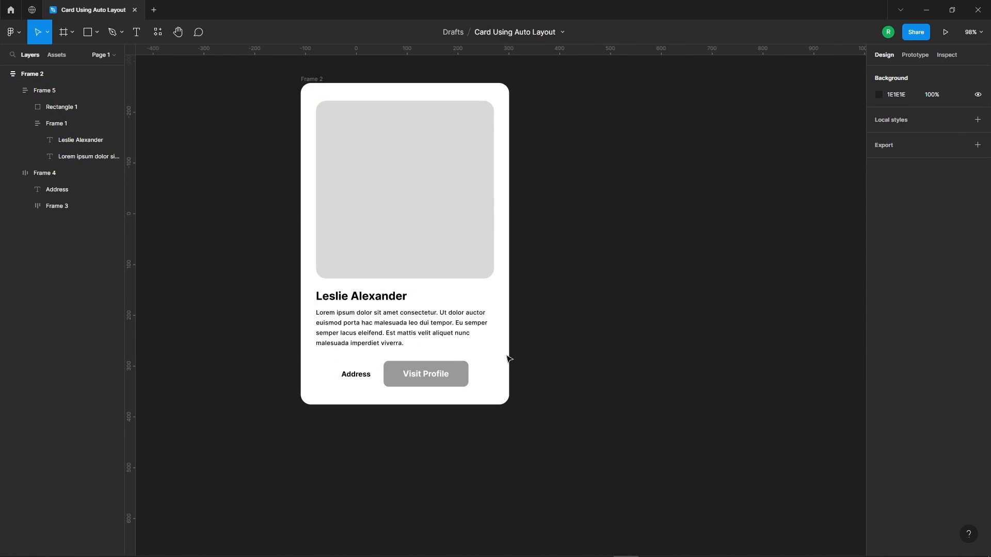
Step: Set the width of the "Address" and button row to Fill container
{"action": "left_click", "coordinate": [412, 379]}
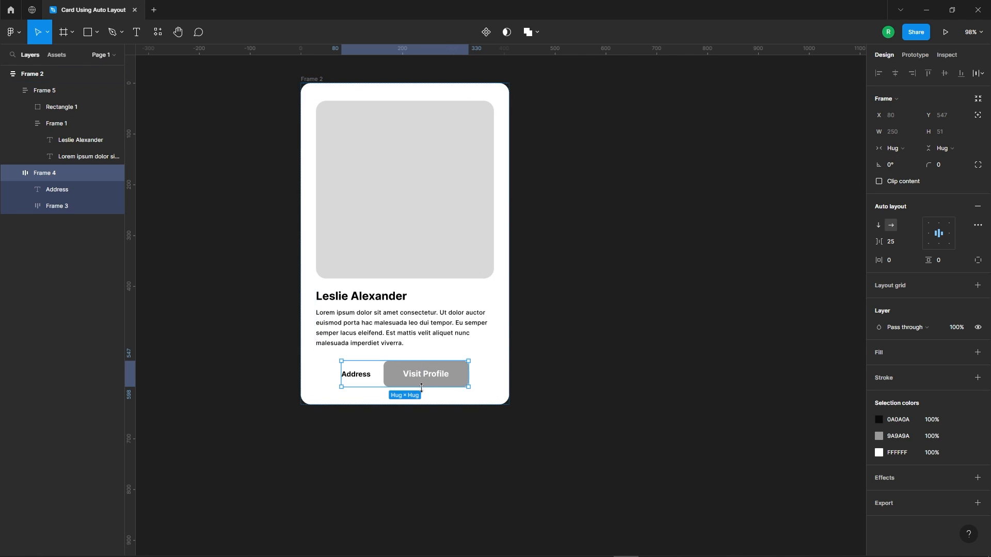
{"action": "left_click", "coordinate": [896, 149]}
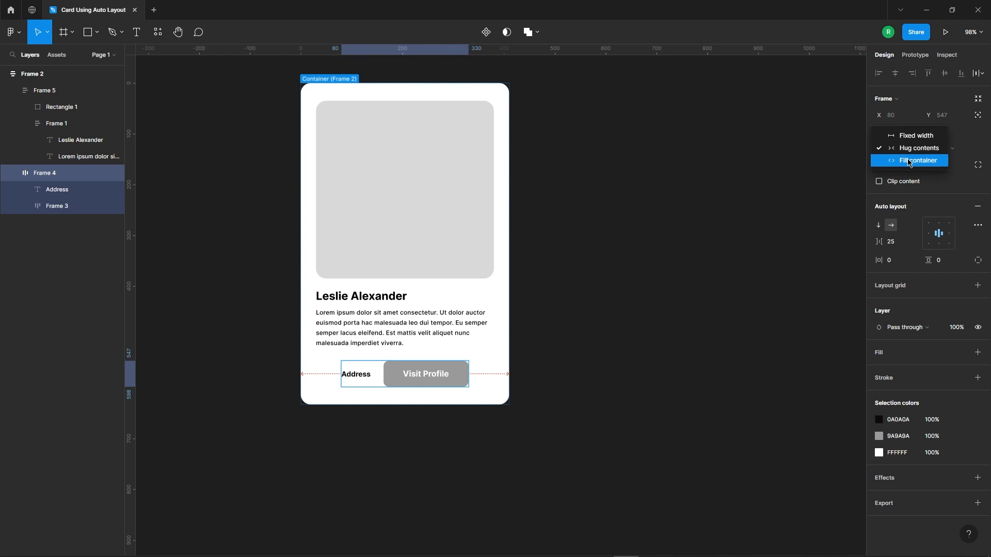
{"action": "left_click", "coordinate": [906, 162]}
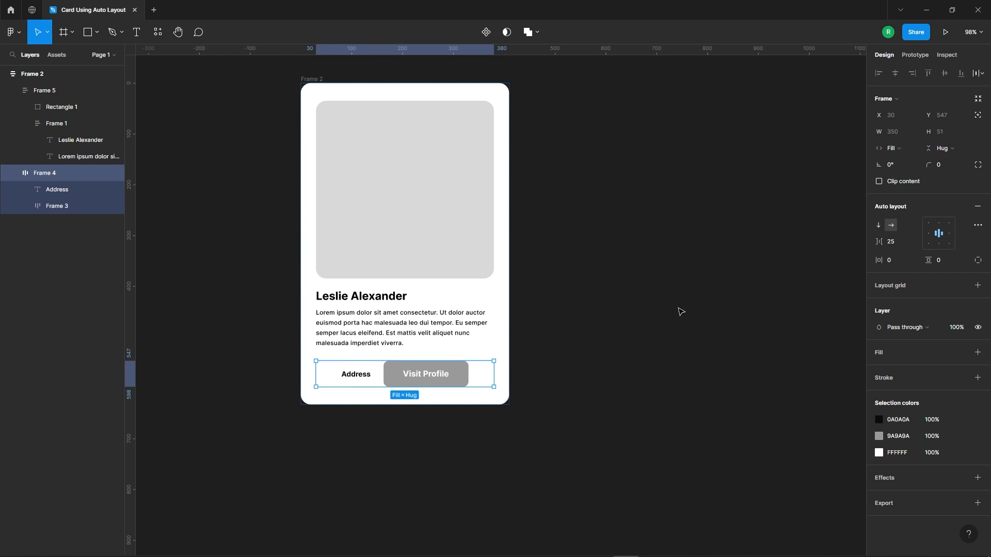
{"action": "left_click", "coordinate": [520, 375]}
Step: Set the spacing mode of the "Address" and button row to Space between
{"action": "left_click", "coordinate": [487, 379]}
{"action": "left_click", "coordinate": [982, 225]}
{"action": "left_click", "coordinate": [842, 314]}
{"action": "left_click", "coordinate": [830, 325]}
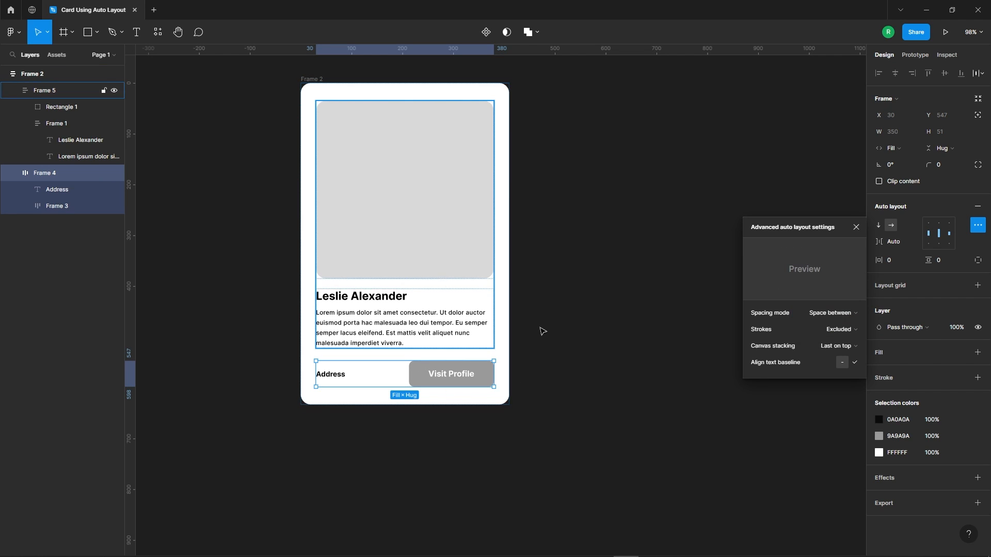
{"action": "left_click", "coordinate": [578, 356]}
{"action": "scroll", "coordinate": [513, 292], "scroll_direction": "down", "scroll_amount": 4}
{"action": "scroll", "coordinate": [427, 312], "scroll_direction": "up", "scroll_amount": 4}
{"action": "scroll", "coordinate": [349, 248], "scroll_direction": "up", "scroll_amount": 2}
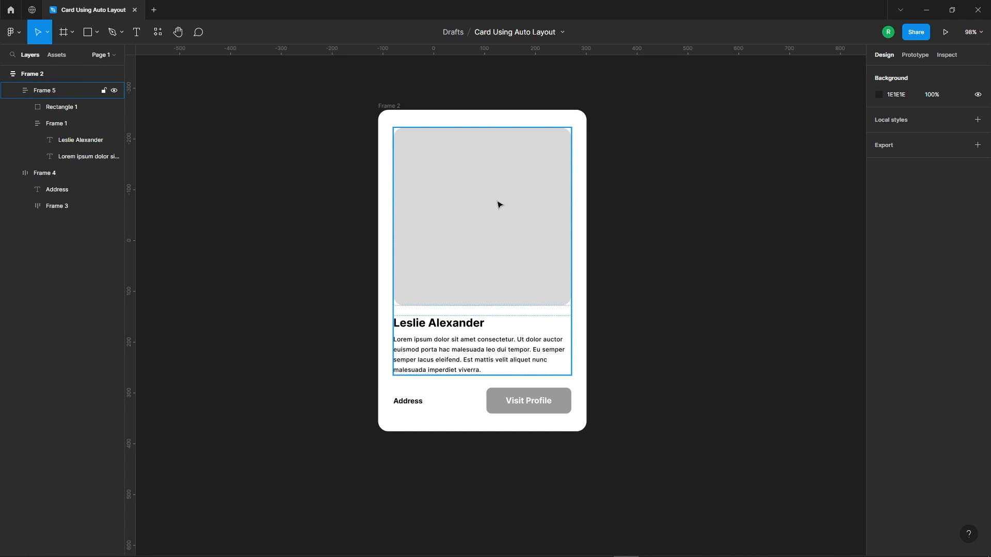
{"action": "scroll", "coordinate": [442, 207], "scroll_direction": "up", "scroll_amount": 1}
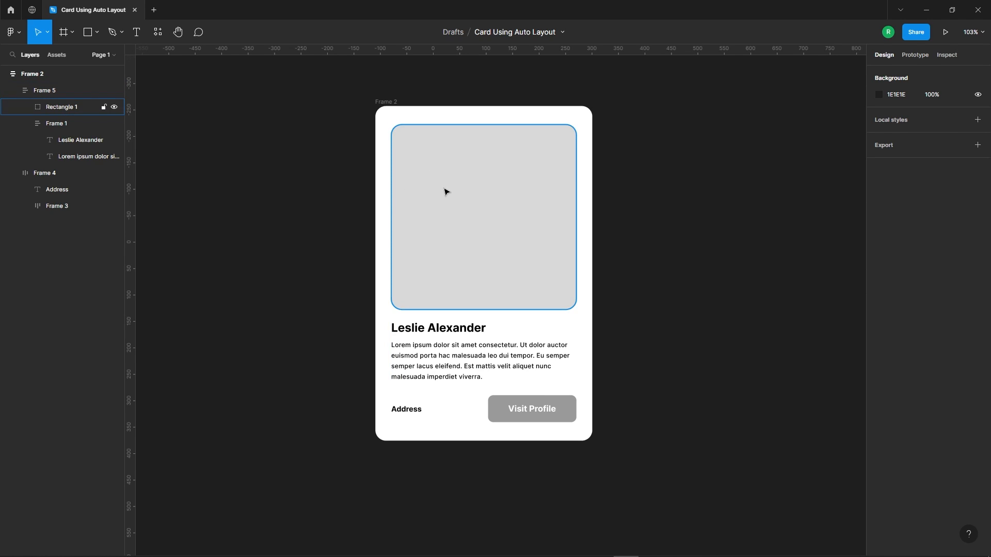
Step: Run the Unsplash plugin on the card's image placeholder and show its preset categories
{"action": "left_click", "coordinate": [445, 190], "text": "ctrl"}
{"action": "left_click", "coordinate": [10, 32]}
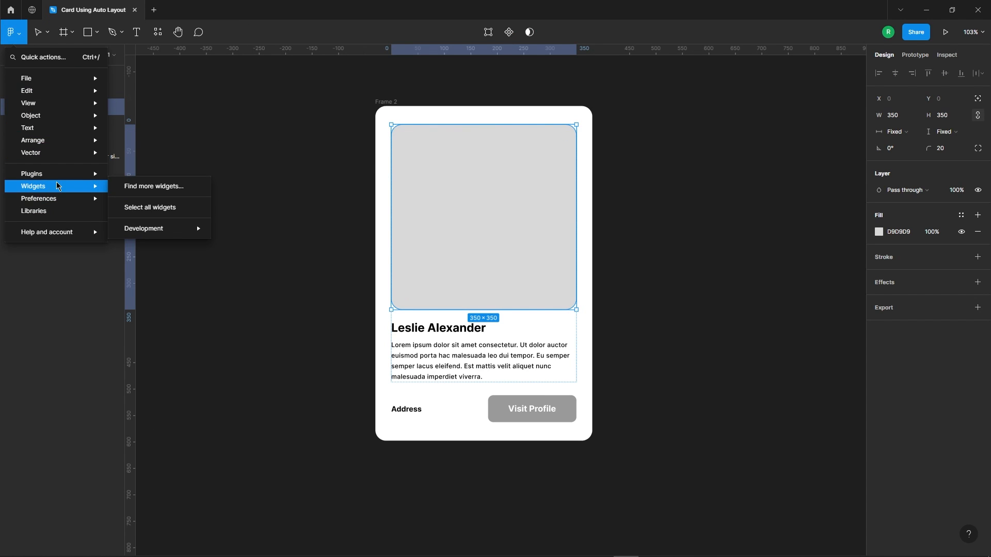
{"action": "mouse_move", "coordinate": [68, 175]}
{"action": "left_click", "coordinate": [150, 213]}
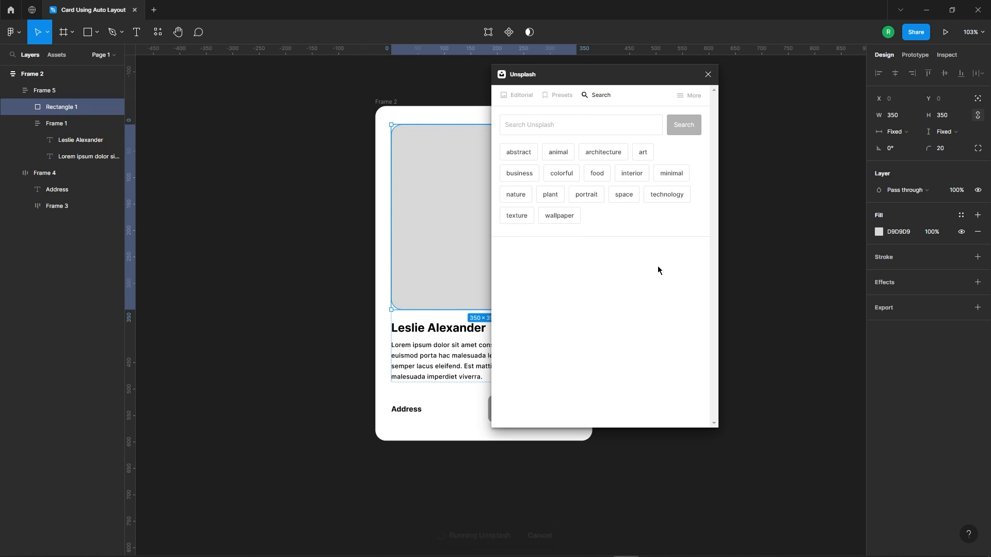
{"action": "left_click", "coordinate": [559, 99]}
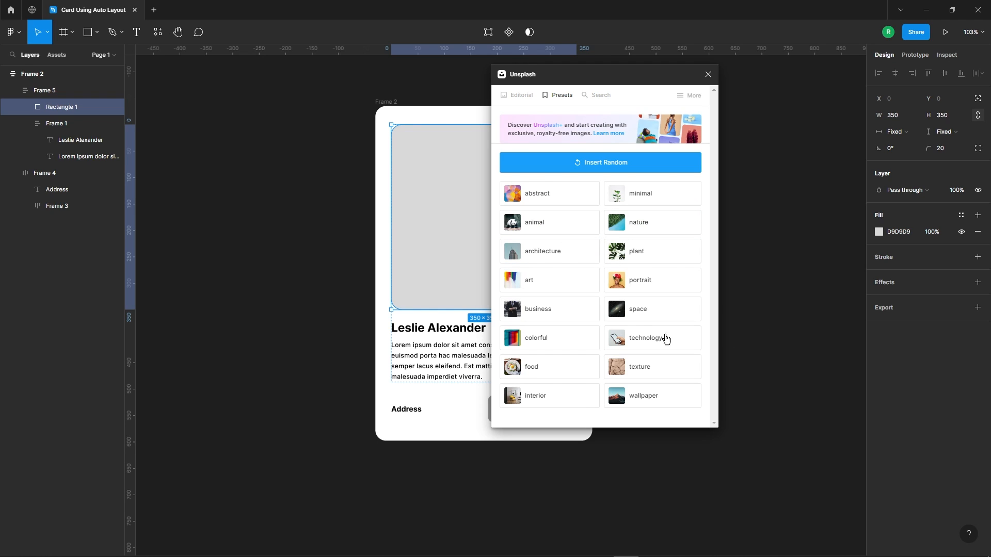
Step: Fill the image placeholder with random Unsplash photos from the colorful preset
{"action": "left_click", "coordinate": [571, 341]}
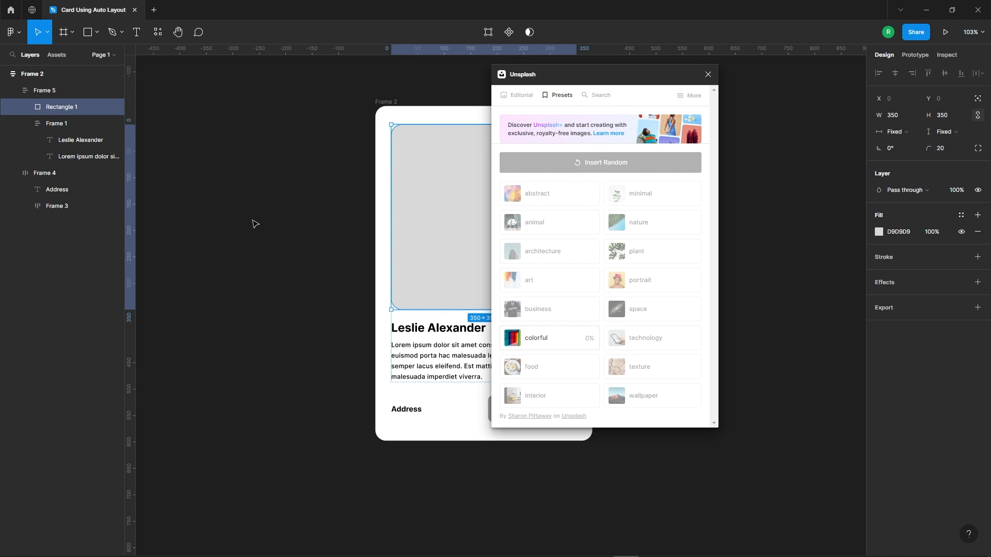
{"action": "left_click", "coordinate": [548, 343]}
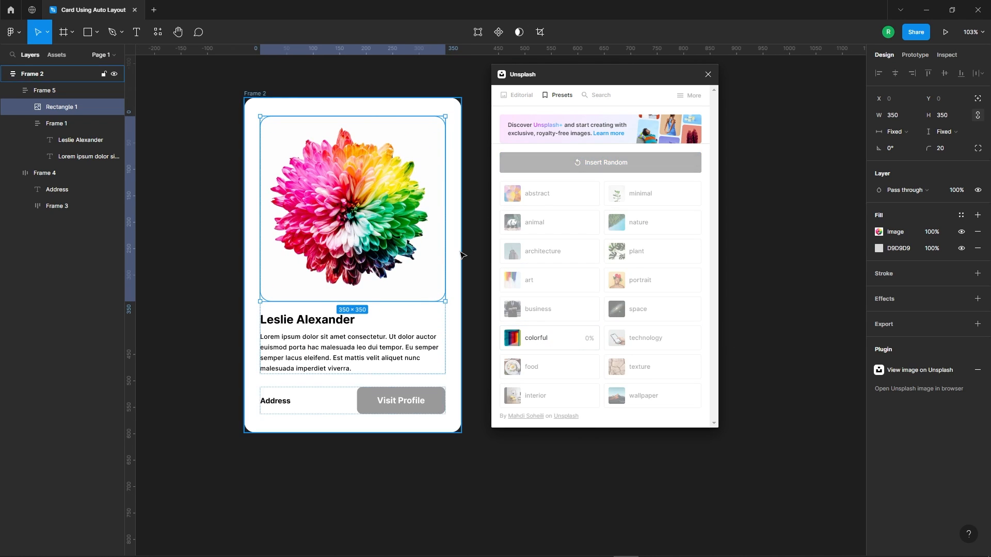
{"action": "left_click", "coordinate": [568, 341]}
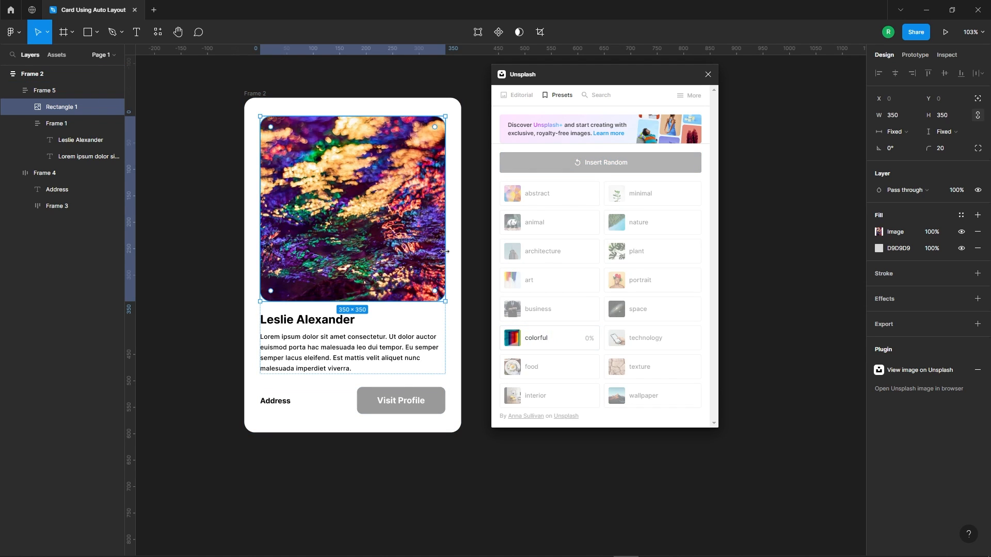
{"action": "left_click", "coordinate": [472, 207]}
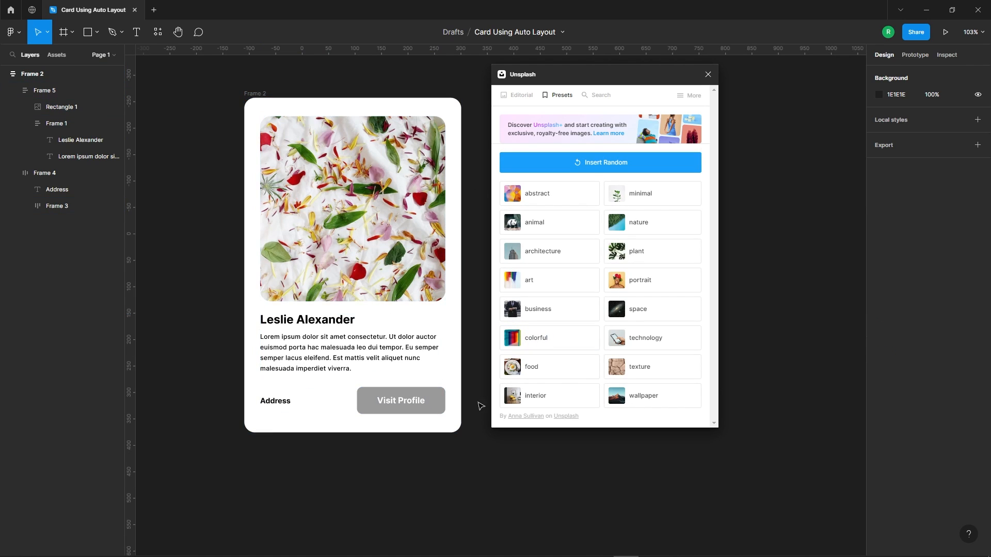
Step: Set the "Visit Profile" button's fill to a red sampled from the card photo, B9272F
{"action": "left_click", "coordinate": [438, 404], "text": "ctrl"}
{"action": "left_click", "coordinate": [879, 369]}
{"action": "left_click", "coordinate": [758, 440]}
{"action": "left_click", "coordinate": [357, 271]}
{"action": "left_click_drag", "start_coordinate": [841, 353], "coordinate": [841, 335]}
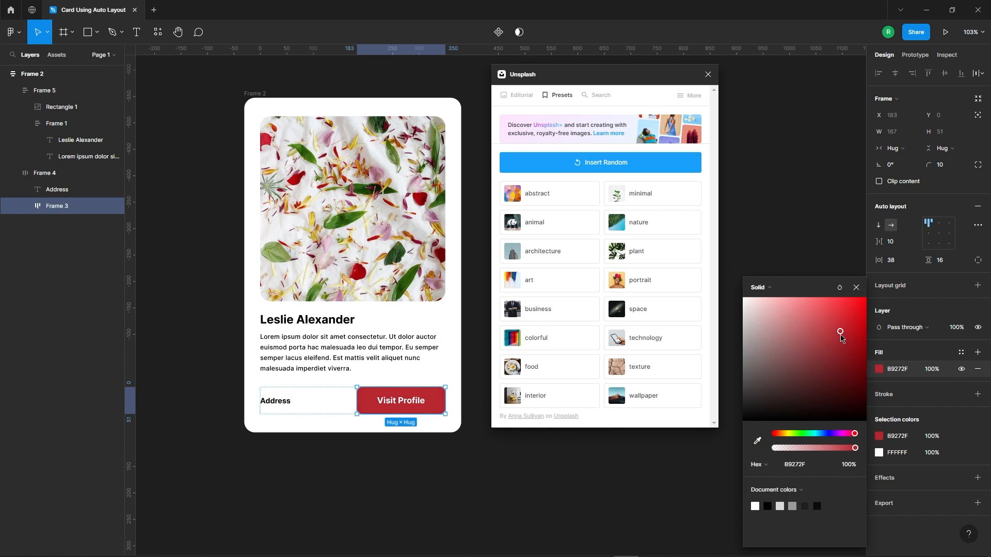
{"action": "left_click", "coordinate": [740, 150]}
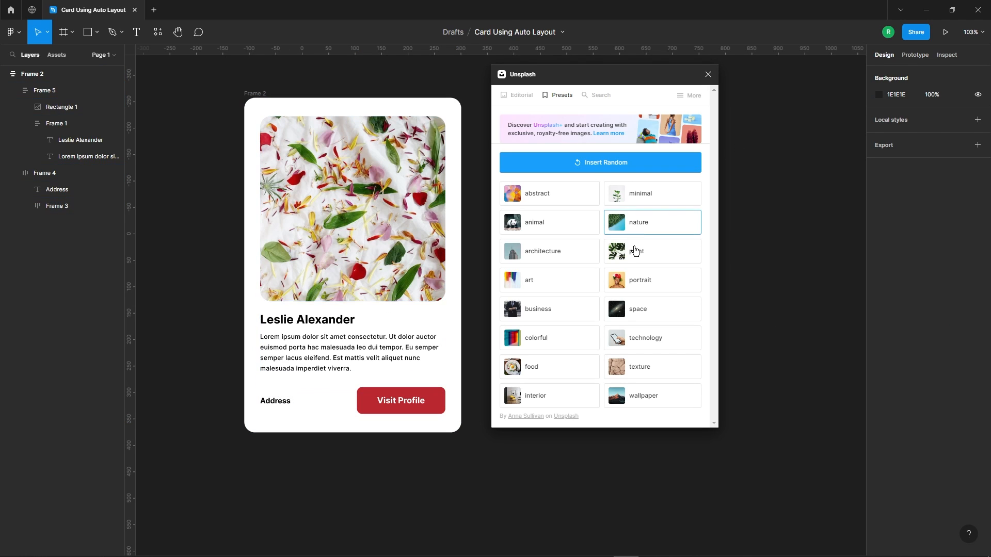
Step: Replace the card's image with a random Unsplash photo from the food preset
{"action": "scroll", "coordinate": [291, 254], "scroll_direction": "down", "scroll_amount": 2, "text": "ctrl"}
{"action": "left_click", "coordinate": [325, 203], "text": "ctrl"}
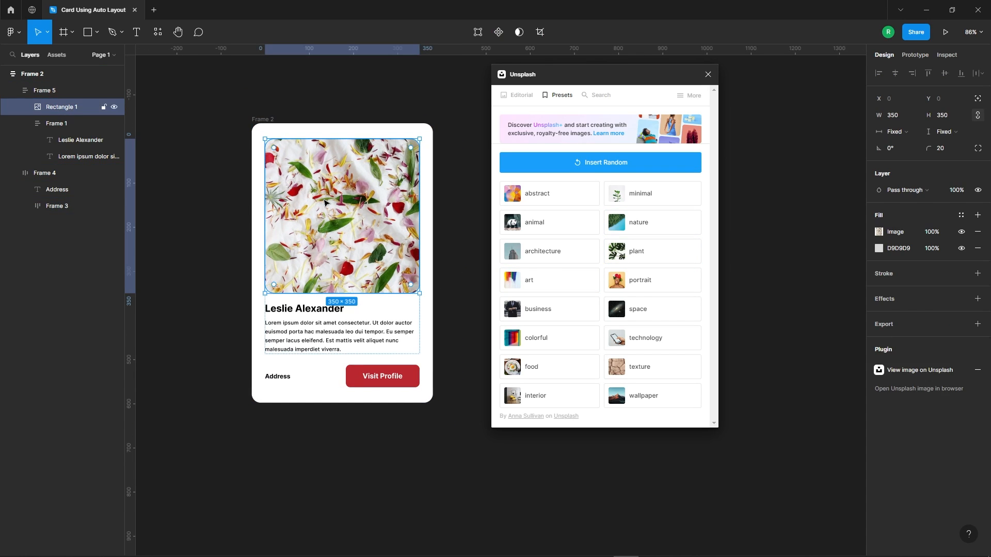
{"action": "left_click", "coordinate": [531, 368]}
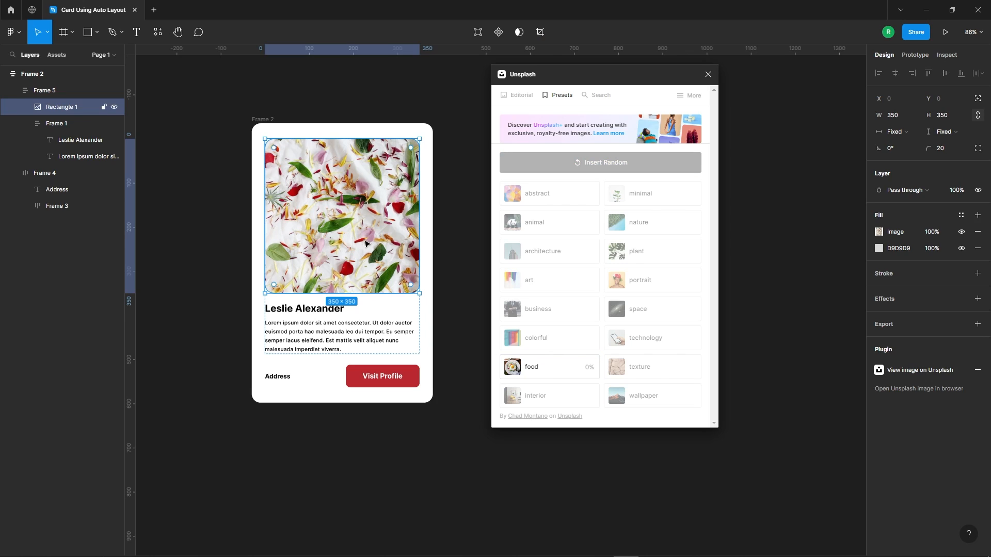
Step: Set the "Visit Profile" button's fill to an orange sampled from the food photo, F96500
{"action": "left_click", "coordinate": [414, 384]}
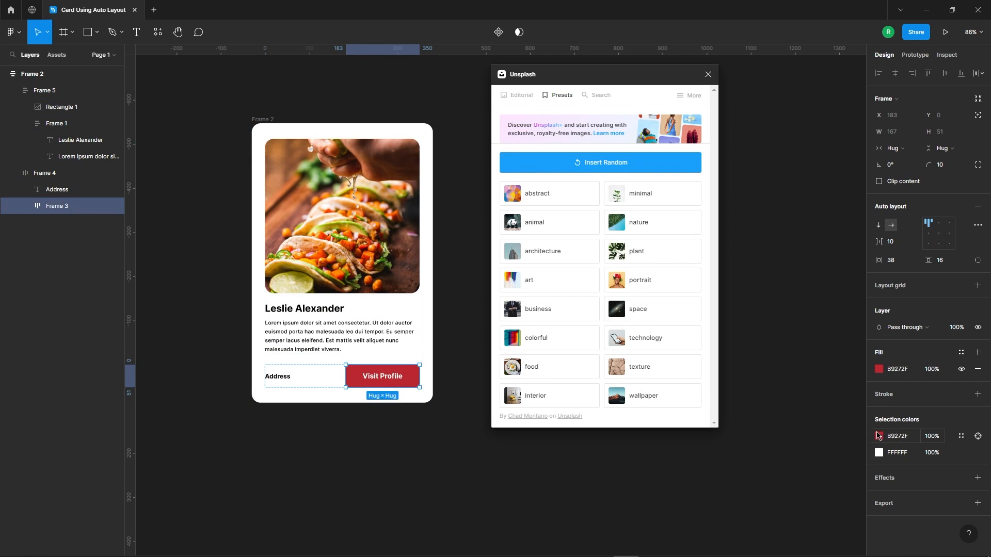
{"action": "left_click", "coordinate": [879, 369]}
{"action": "left_click", "coordinate": [758, 441]}
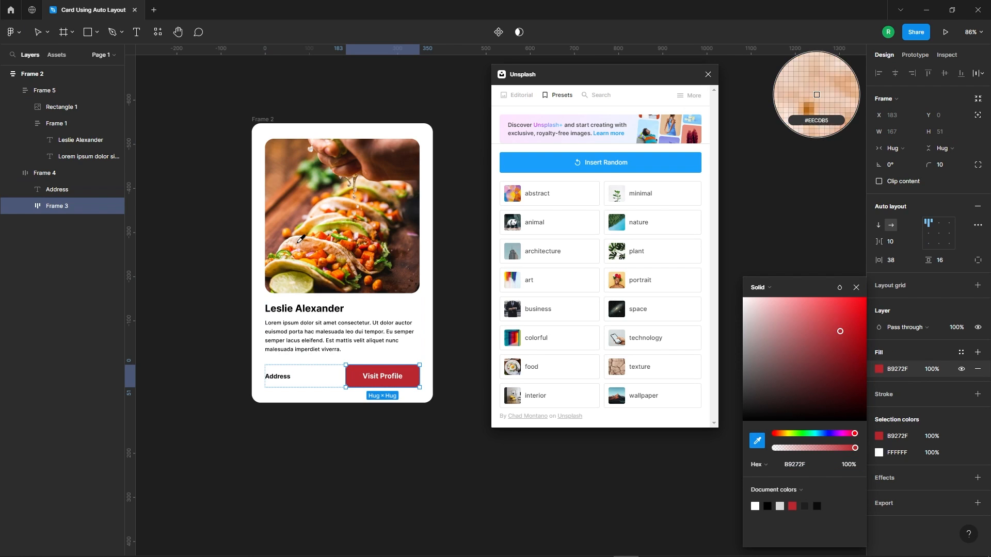
{"action": "scroll", "coordinate": [301, 239], "scroll_direction": "up", "scroll_amount": 3}
{"action": "left_click", "coordinate": [388, 240]}
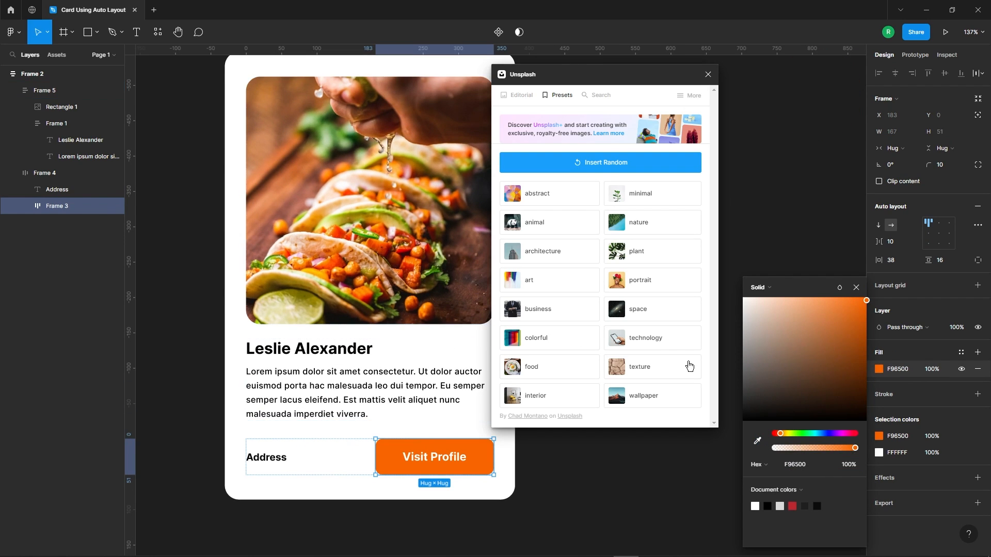
{"action": "left_click", "coordinate": [776, 214]}
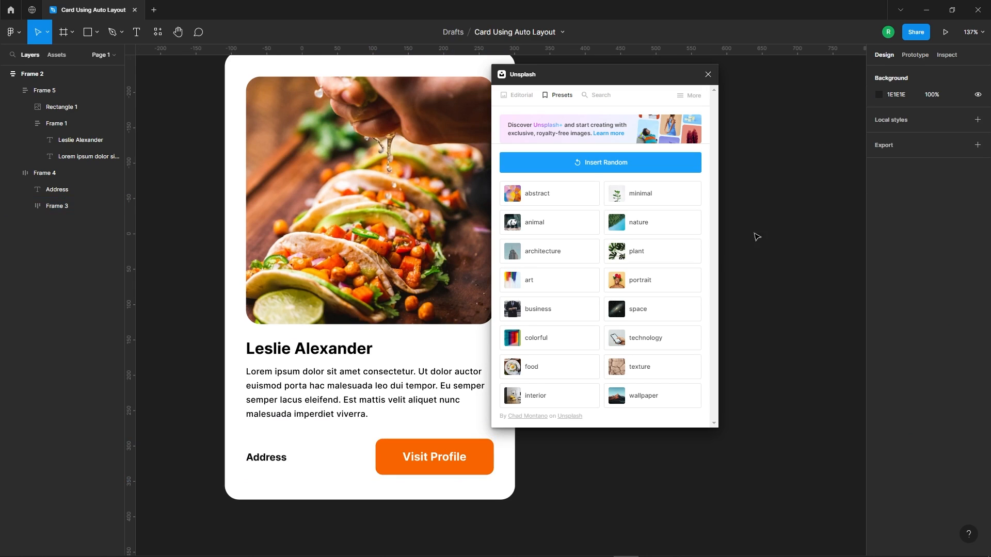
Step: Set the text color of the name heading to near-black 121212
{"action": "scroll", "coordinate": [331, 160], "scroll_direction": "down", "scroll_amount": 3}
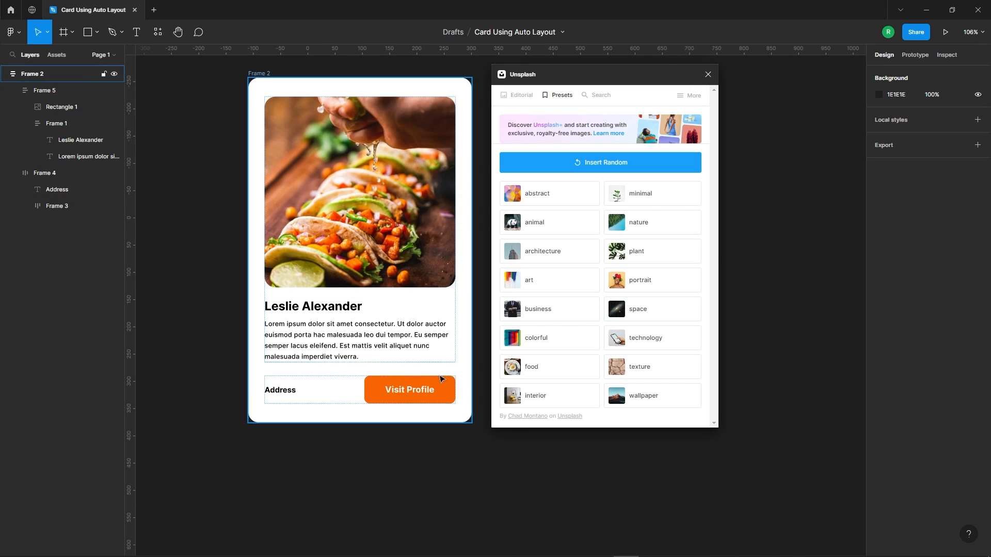
{"action": "left_click", "coordinate": [317, 308]}
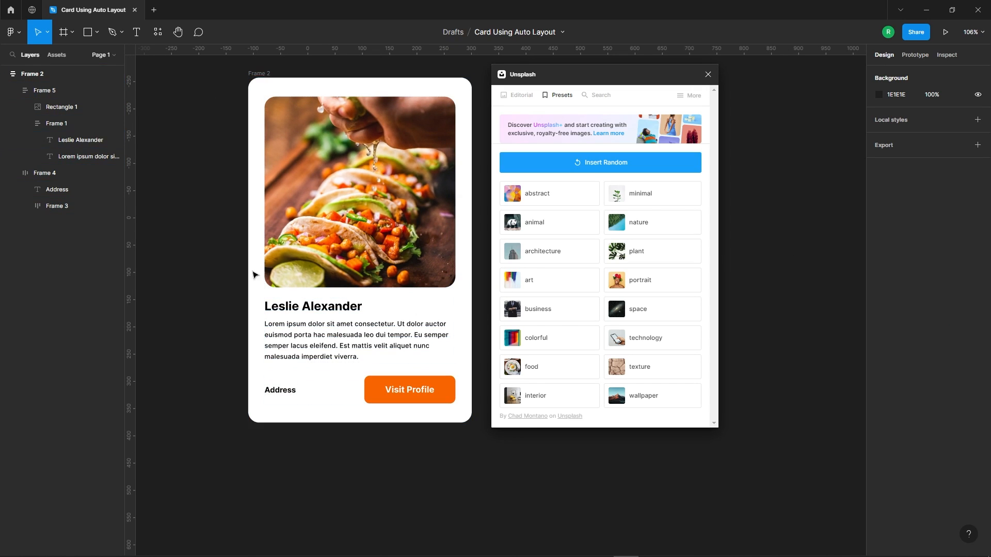
{"action": "scroll", "coordinate": [331, 320], "scroll_direction": "up", "scroll_amount": 3}
{"action": "left_click", "coordinate": [370, 325]}
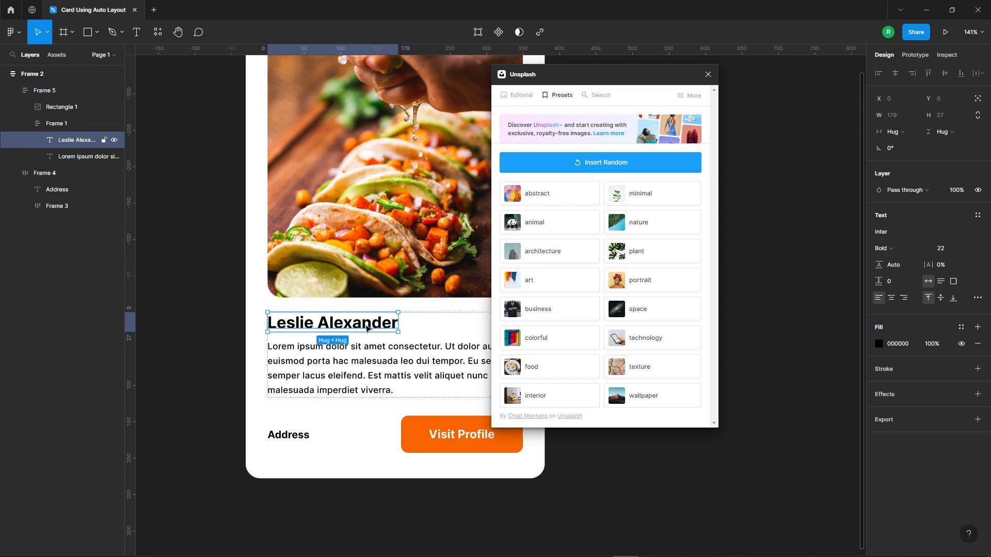
{"action": "left_click", "coordinate": [882, 348]}
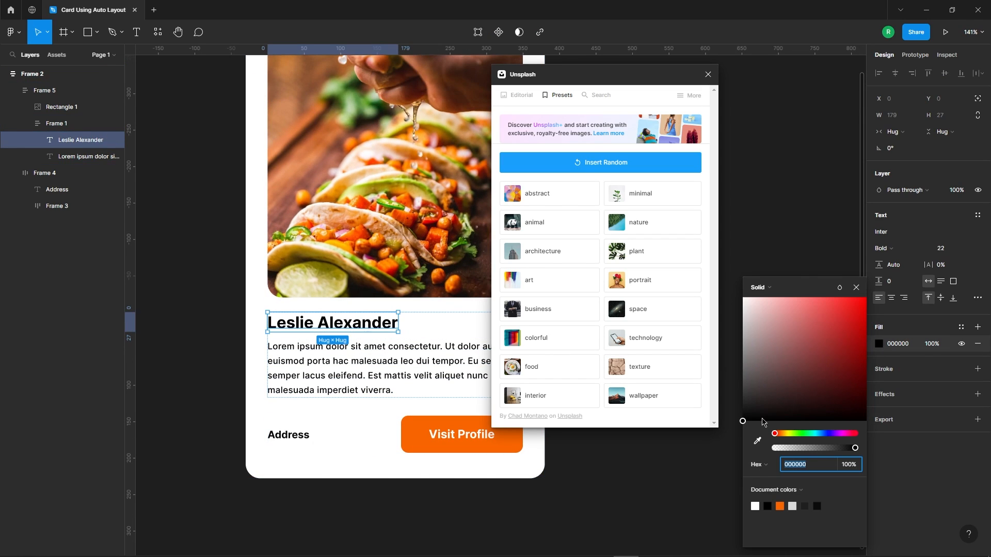
{"action": "left_click_drag", "start_coordinate": [763, 420], "coordinate": [739, 414]}
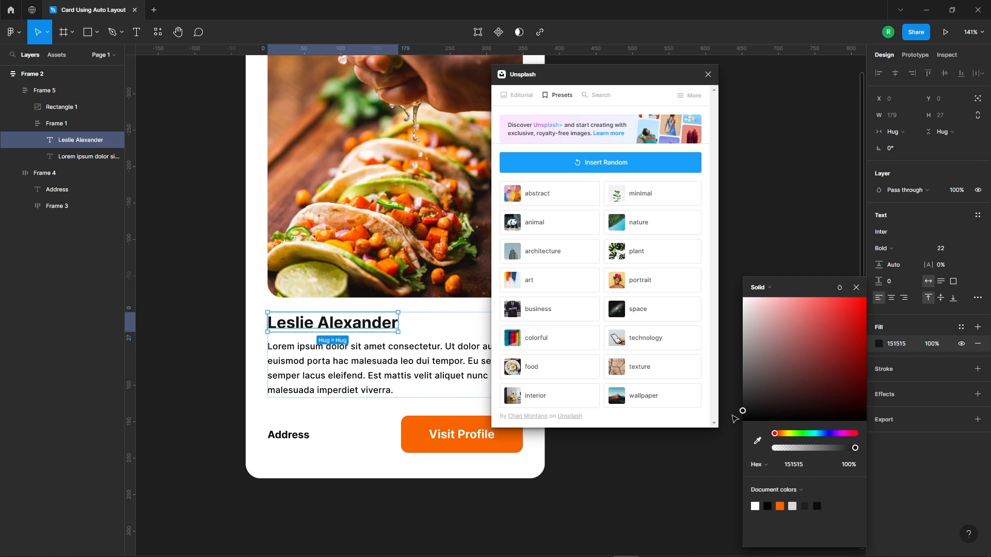
Step: Set the text color of the Lorem ipsum description to gray 5F5F5F
{"action": "left_click", "coordinate": [490, 362]}
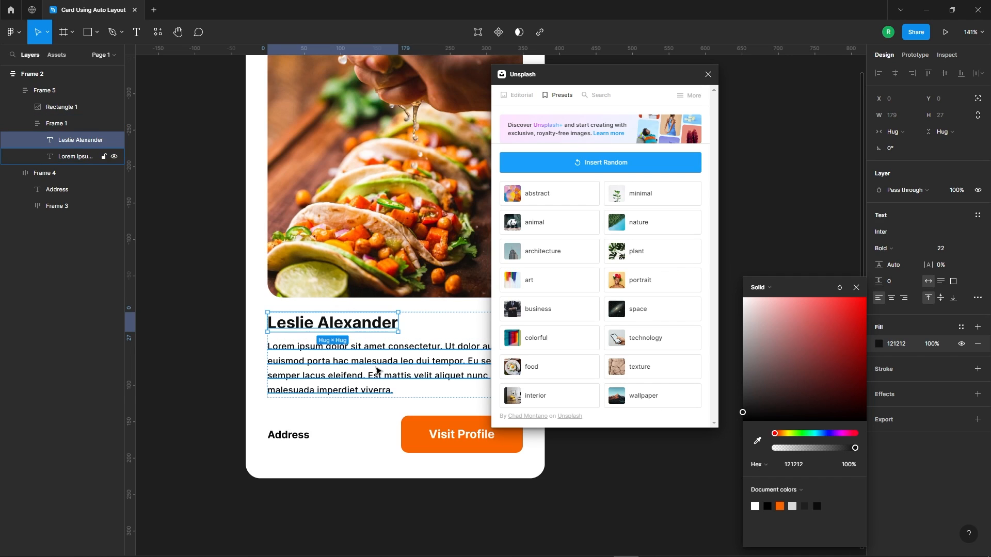
{"action": "left_click", "coordinate": [879, 344]}
{"action": "left_click_drag", "start_coordinate": [782, 373], "coordinate": [741, 375]}
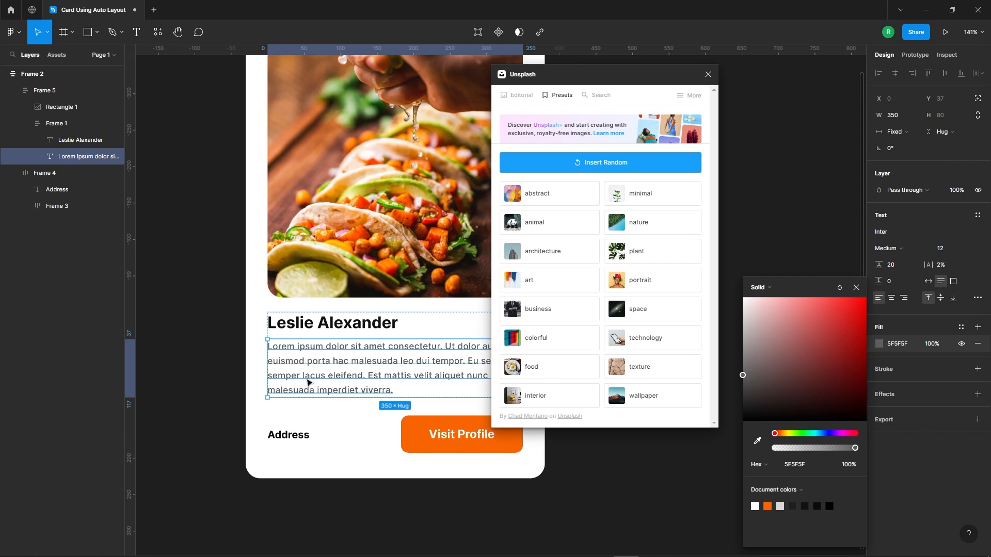
Step: Set the "Address" text color to gray 696969
{"action": "left_click", "coordinate": [287, 435]}
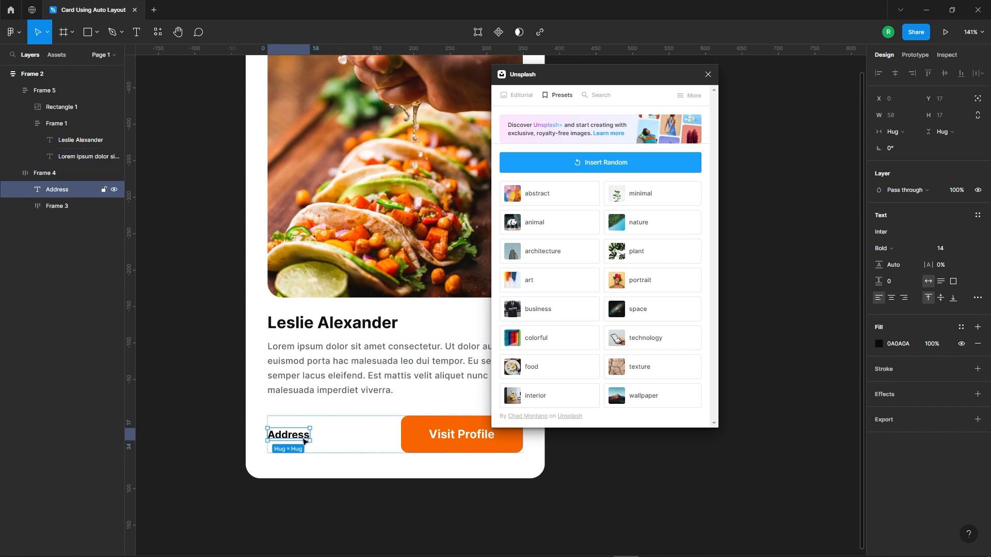
{"action": "left_click", "coordinate": [882, 352]}
{"action": "left_click_drag", "start_coordinate": [788, 411], "coordinate": [767, 217]}
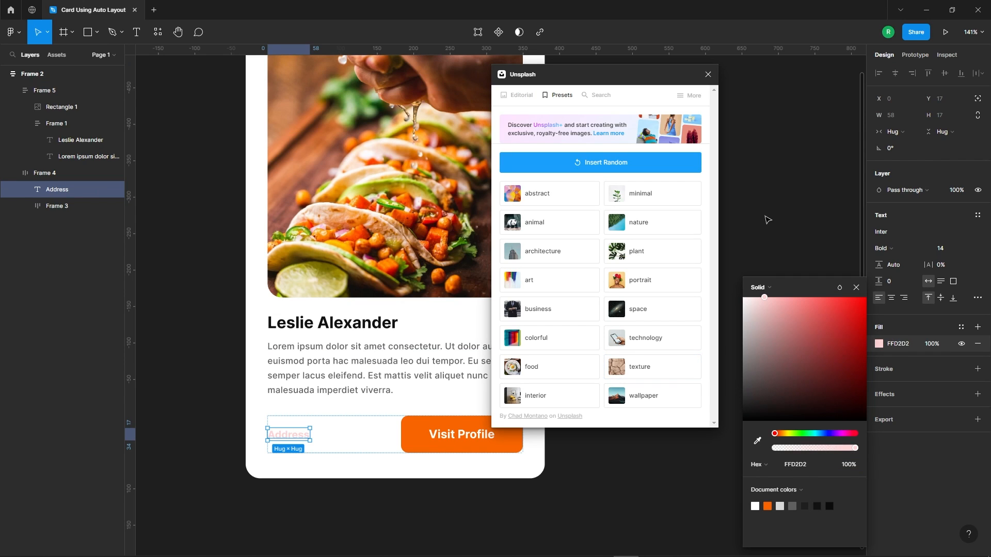
{"action": "key", "text": "ctrl+z"}
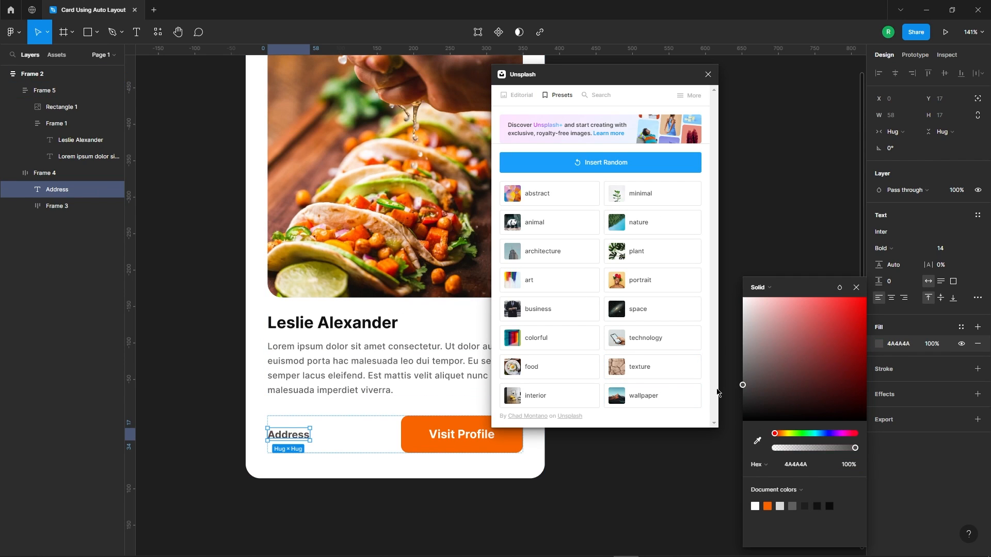
{"action": "left_click_drag", "start_coordinate": [743, 385], "coordinate": [741, 374]}
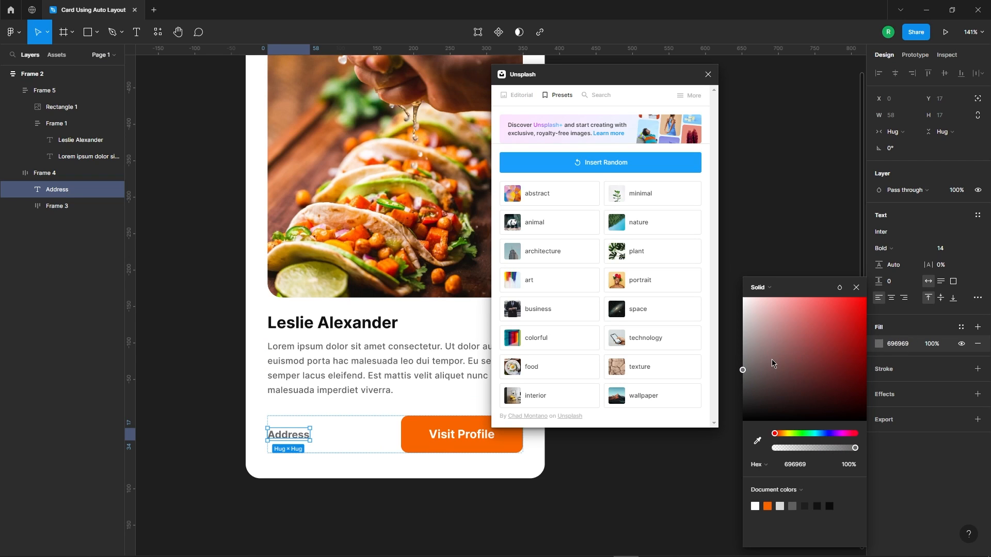
{"action": "left_click", "coordinate": [789, 218]}
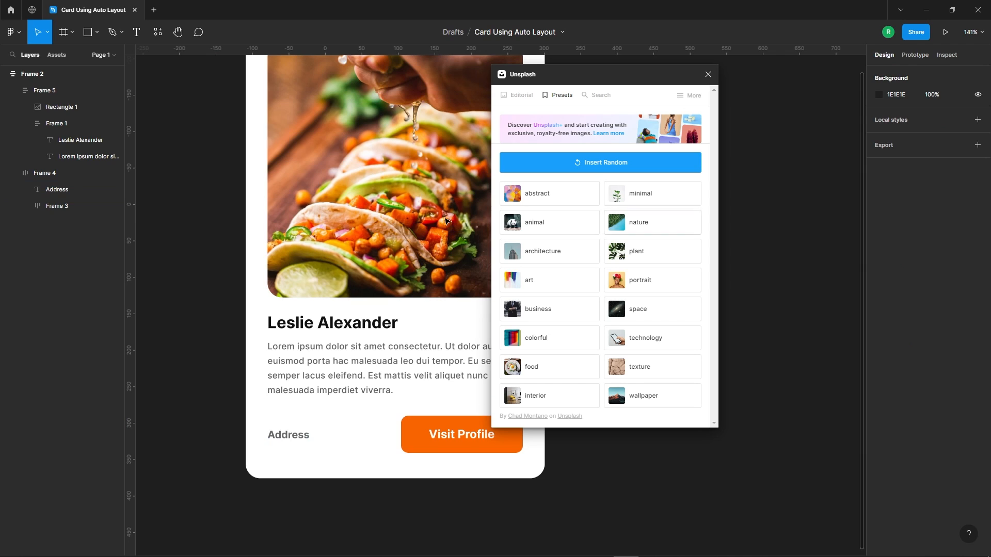
Step: Close the Unsplash plugin and bring the whole card into view
{"action": "scroll", "coordinate": [301, 205], "scroll_direction": "down", "scroll_amount": 3}
{"action": "left_click", "coordinate": [707, 75]}
{"action": "left_click_drag", "start_coordinate": [442, 210], "coordinate": [493, 212]}
Step: Run the Content Reel plugin on the "Address" text and show its text content sets
{"action": "left_click", "coordinate": [349, 381]}
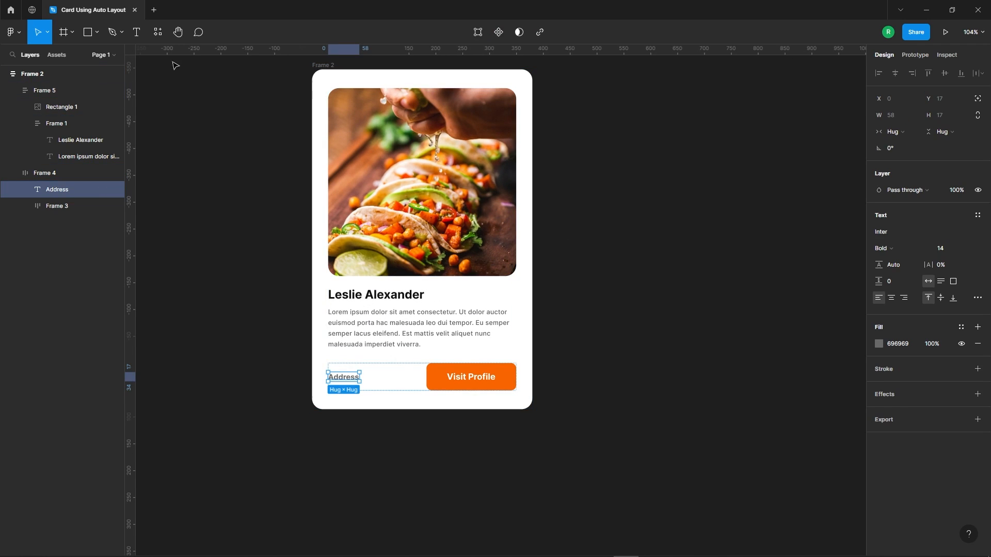
{"action": "left_click", "coordinate": [159, 32]}
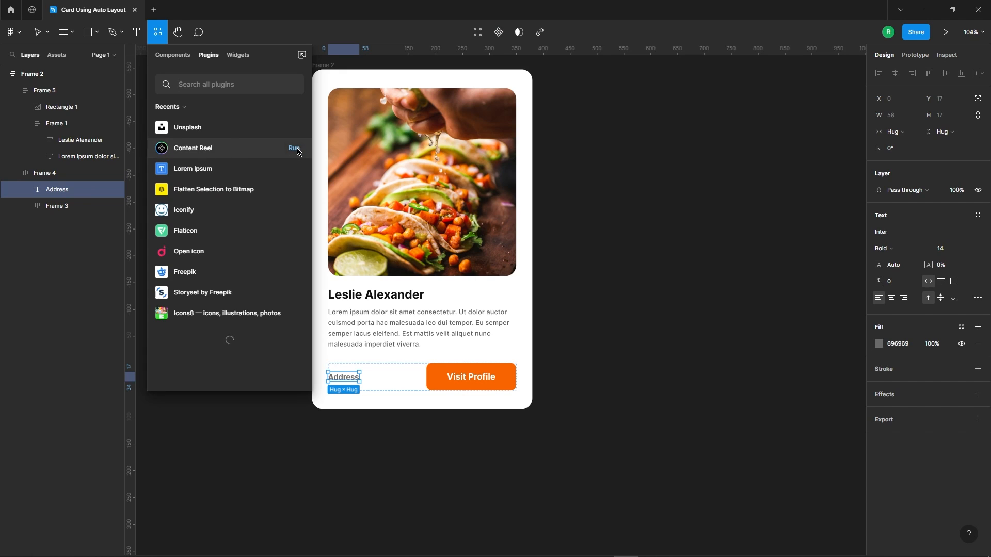
{"action": "left_click", "coordinate": [295, 148]}
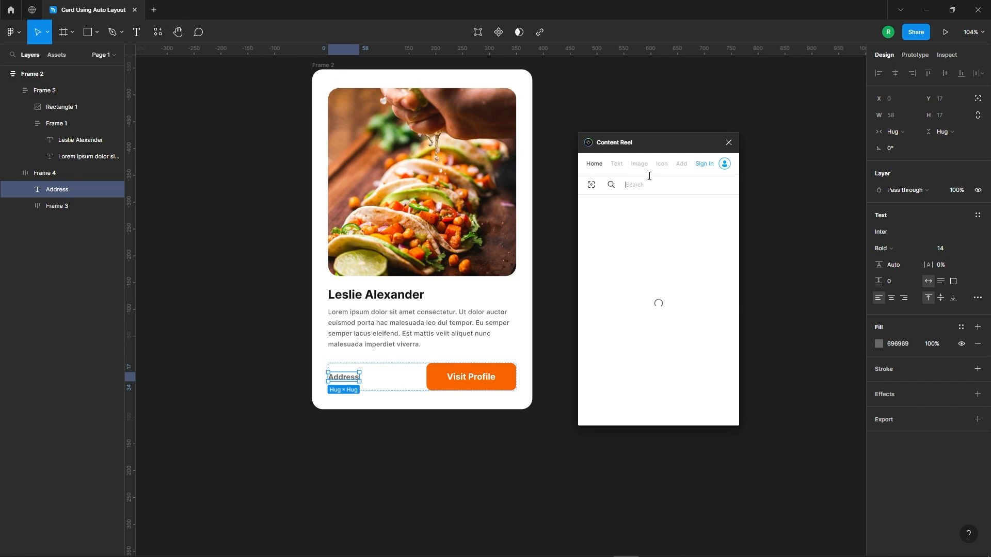
{"action": "left_click", "coordinate": [618, 166]}
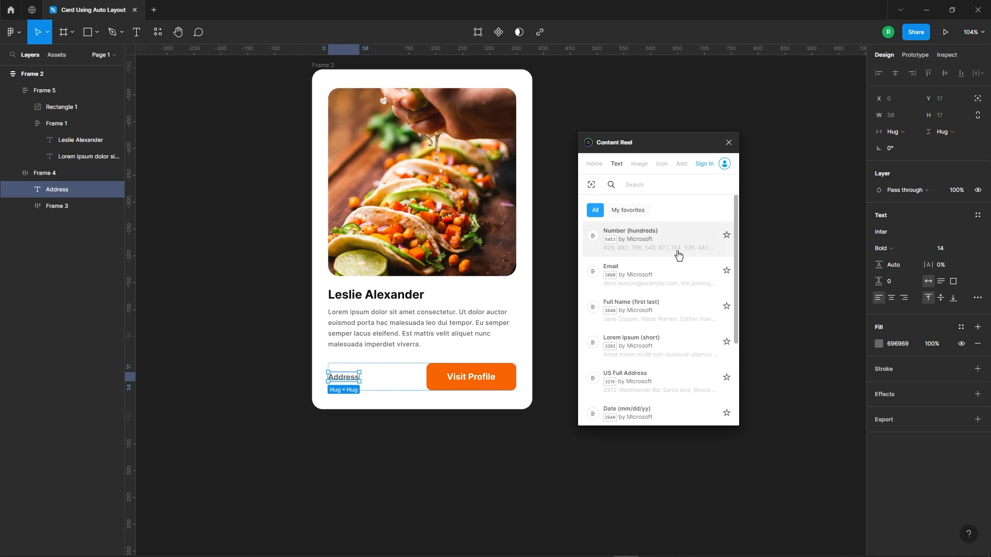
Step: Replace the "Address" text with Georgia from Content Reel's Country set and close the plugin
{"action": "scroll", "coordinate": [657, 302], "scroll_direction": "down", "scroll_amount": 3}
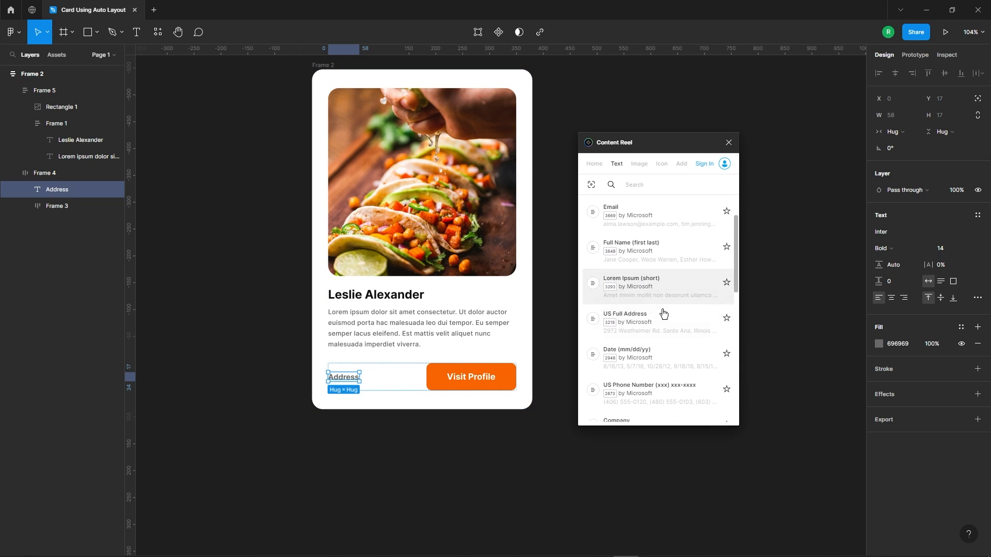
{"action": "scroll", "coordinate": [650, 361], "scroll_direction": "down", "scroll_amount": 5}
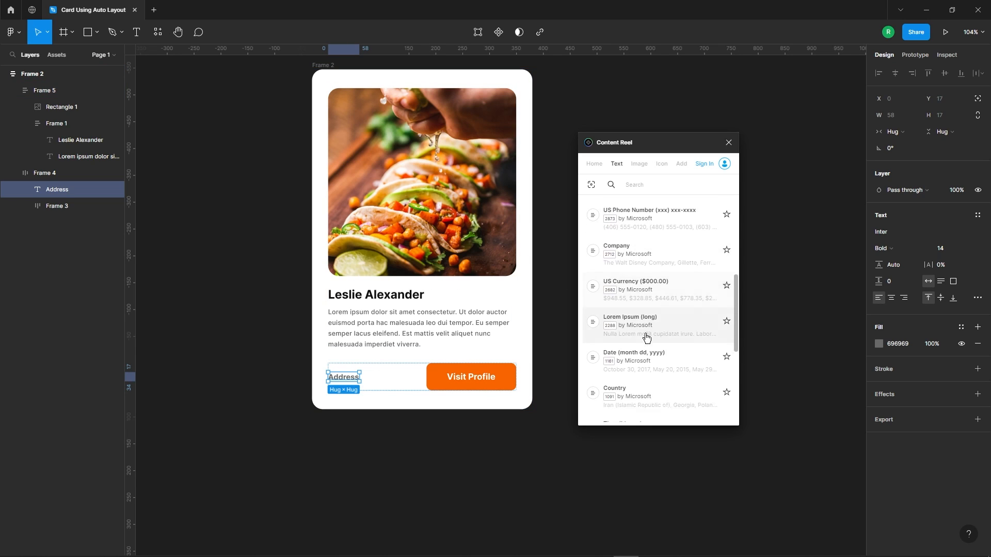
{"action": "left_click", "coordinate": [641, 380]}
{"action": "left_click", "coordinate": [598, 250]}
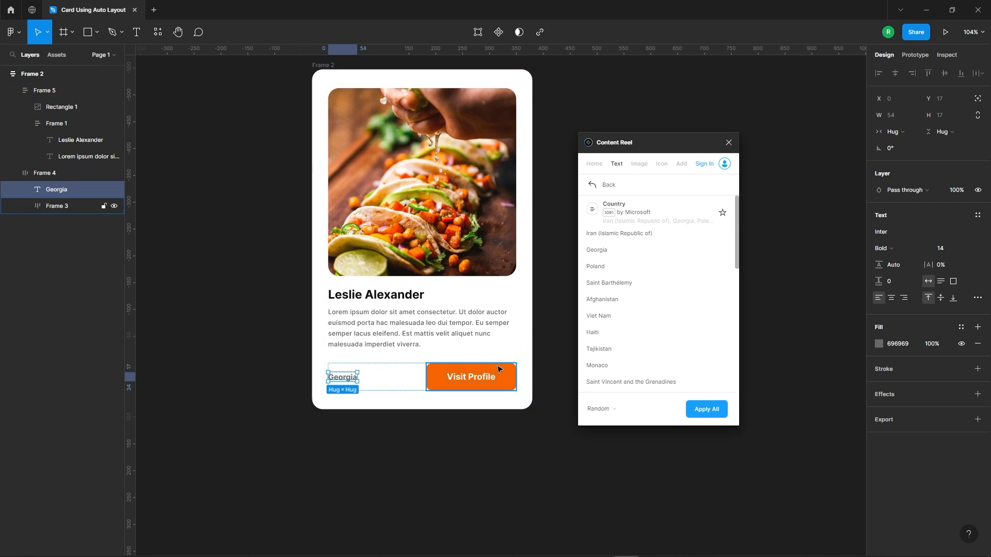
{"action": "left_click", "coordinate": [728, 143]}
{"action": "left_click", "coordinate": [624, 117]}
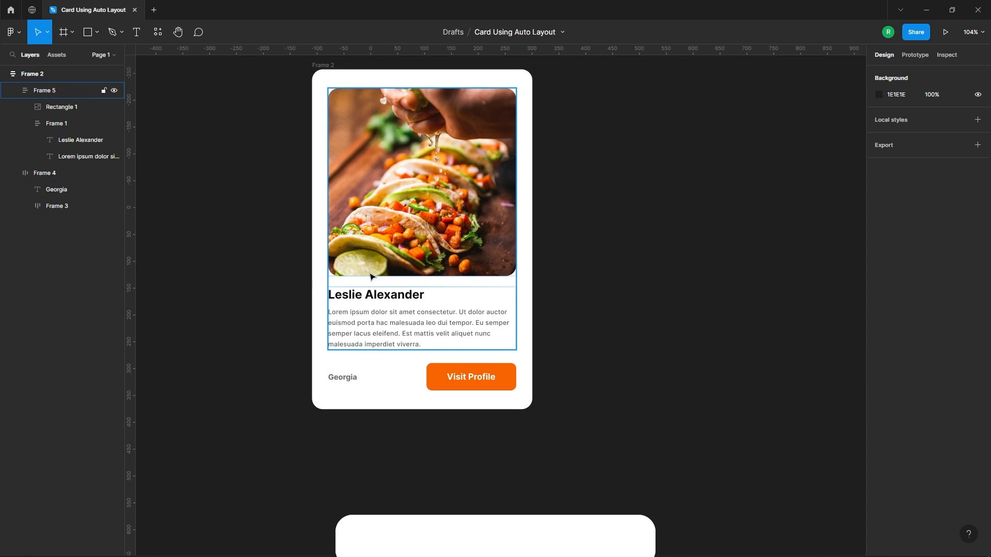